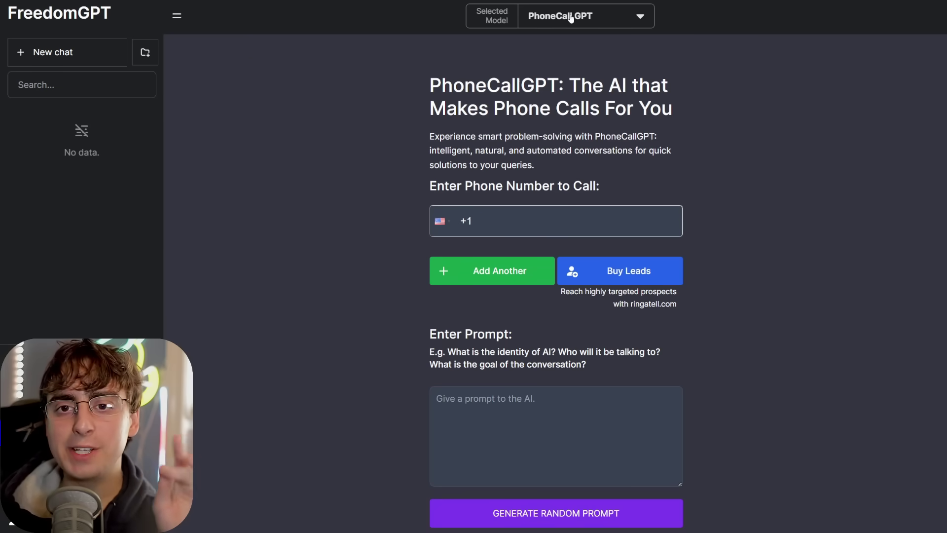
Step: Browse the AI model list and keep PhoneCall GPT selected
{"action": "left_click", "coordinate": [571, 17]}
{"action": "scroll", "coordinate": [501, 303], "scroll_direction": "down", "scroll_amount": 3}
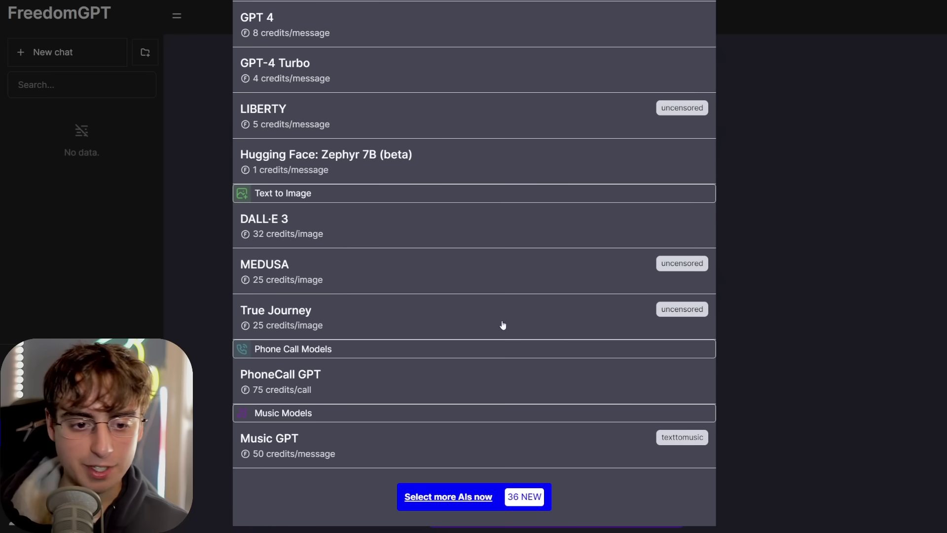
{"action": "scroll", "coordinate": [418, 399], "scroll_direction": "up", "scroll_amount": 3}
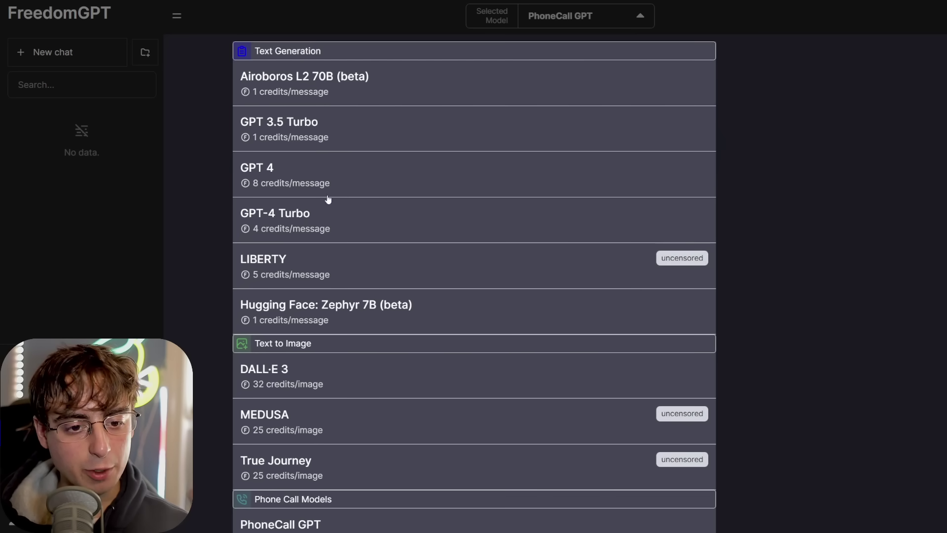
{"action": "scroll", "coordinate": [348, 249], "scroll_direction": "down", "scroll_amount": 3}
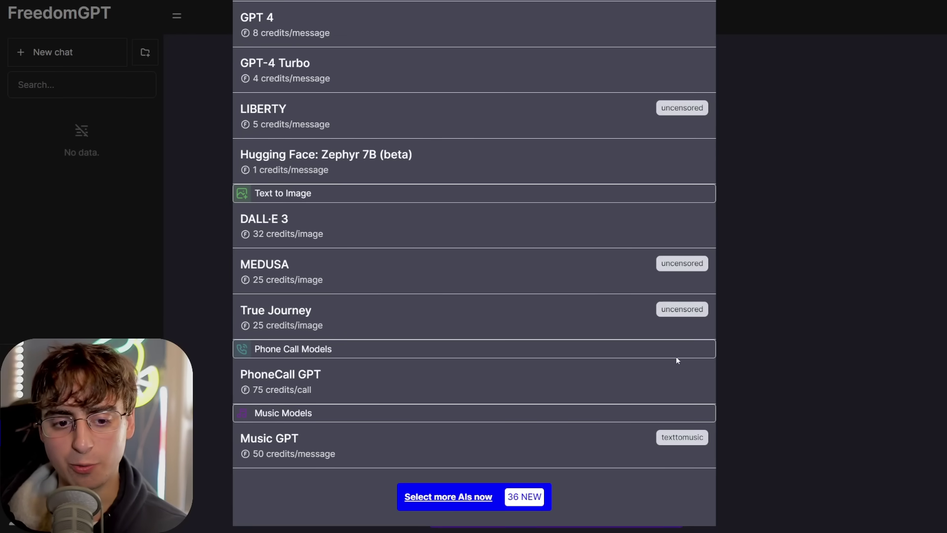
{"action": "left_click", "coordinate": [782, 144]}
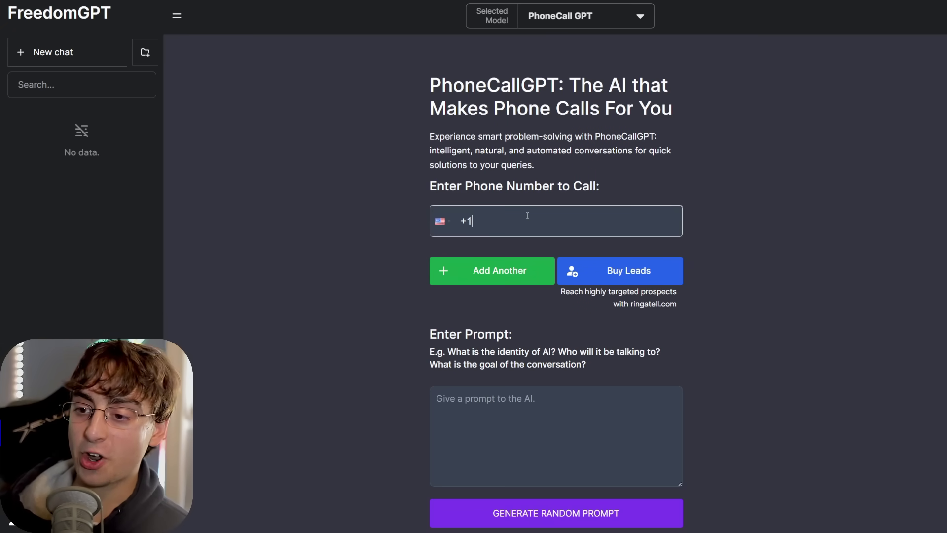
Step: Add three extra phone number rows, then remove them again
{"action": "left_click", "coordinate": [482, 271]}
{"action": "left_click", "coordinate": [484, 312]}
{"action": "left_click", "coordinate": [485, 353]}
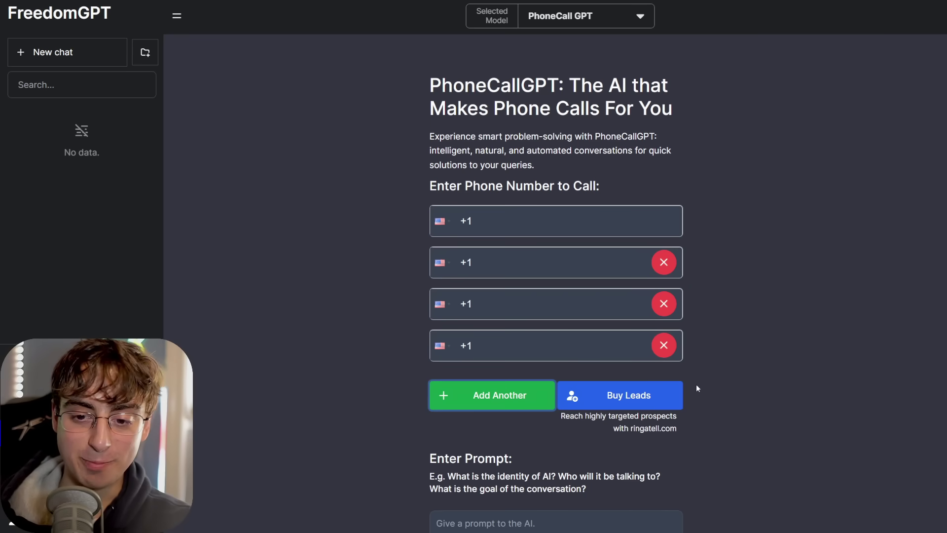
{"action": "left_click", "coordinate": [661, 343]}
{"action": "left_click", "coordinate": [664, 304]}
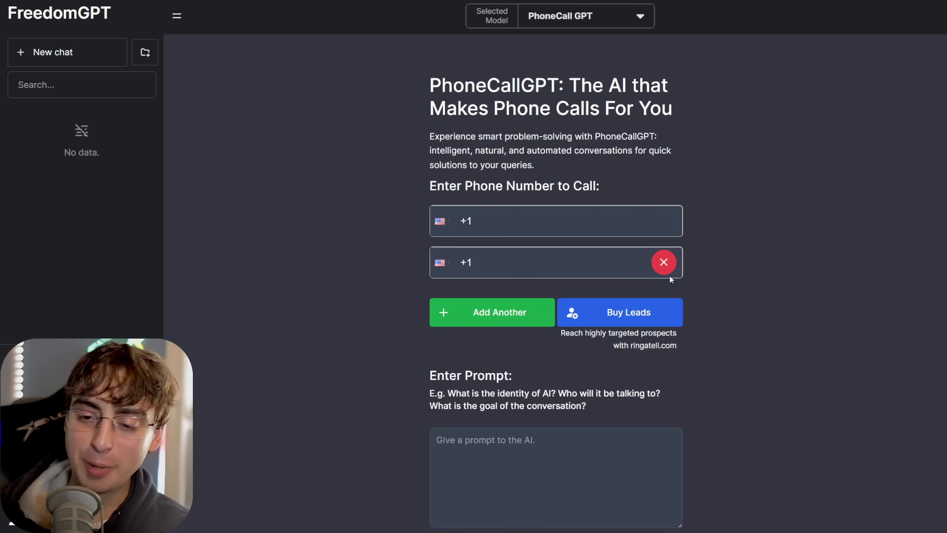
{"action": "left_click", "coordinate": [664, 263]}
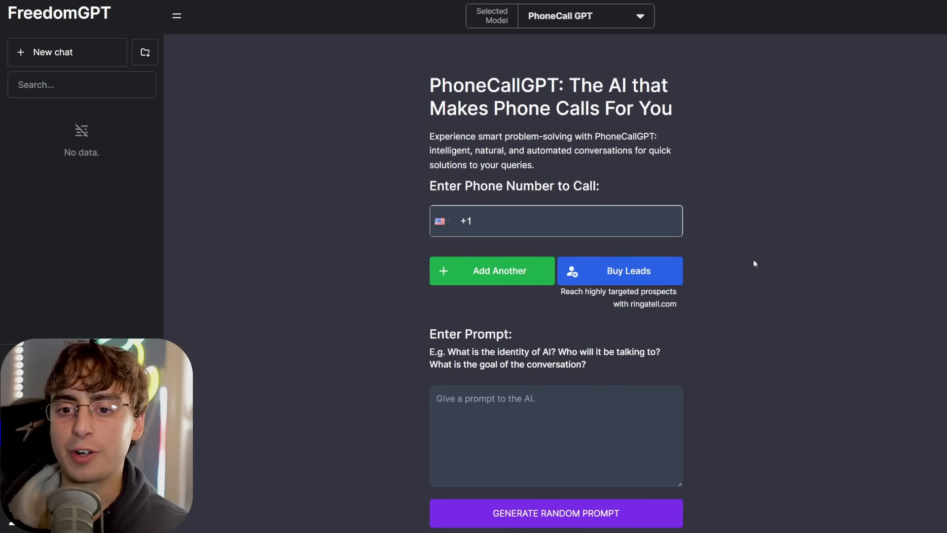
Step: Read the lawful-use warning and the question about who the AI talks to
{"action": "scroll", "coordinate": [731, 353], "scroll_direction": "down", "scroll_amount": 7}
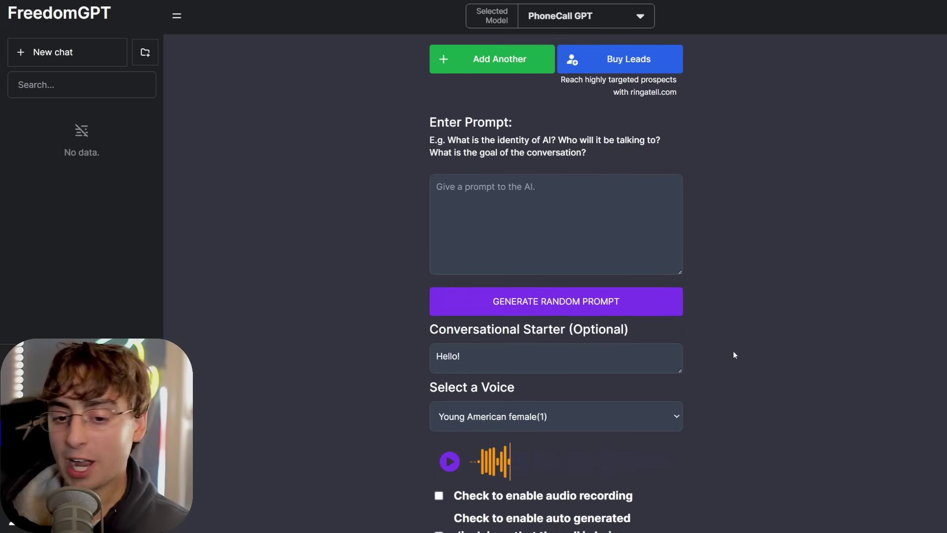
{"action": "scroll", "coordinate": [737, 359], "scroll_direction": "down", "scroll_amount": 2}
{"action": "scroll", "coordinate": [596, 362], "scroll_direction": "down", "scroll_amount": 2}
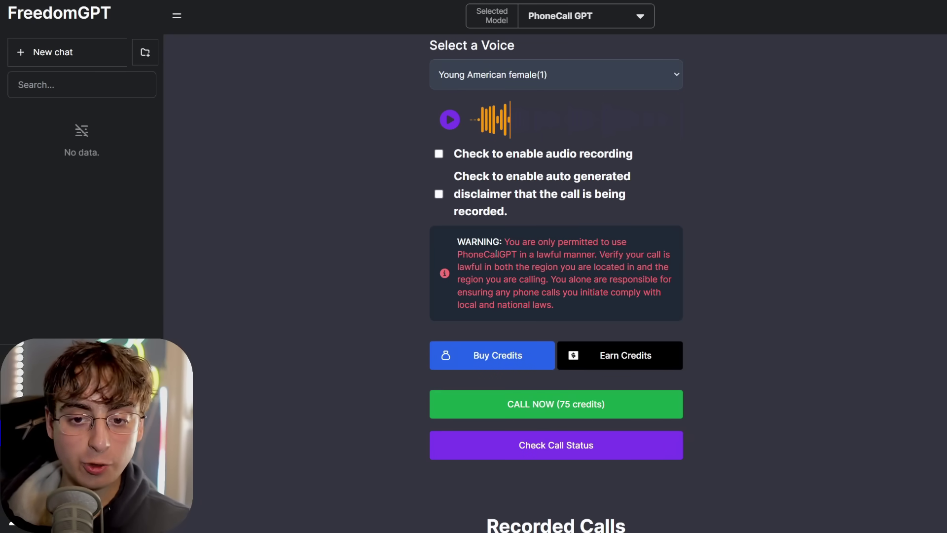
{"action": "left_click_drag", "start_coordinate": [536, 254], "coordinate": [601, 253]}
{"action": "left_click", "coordinate": [618, 266]}
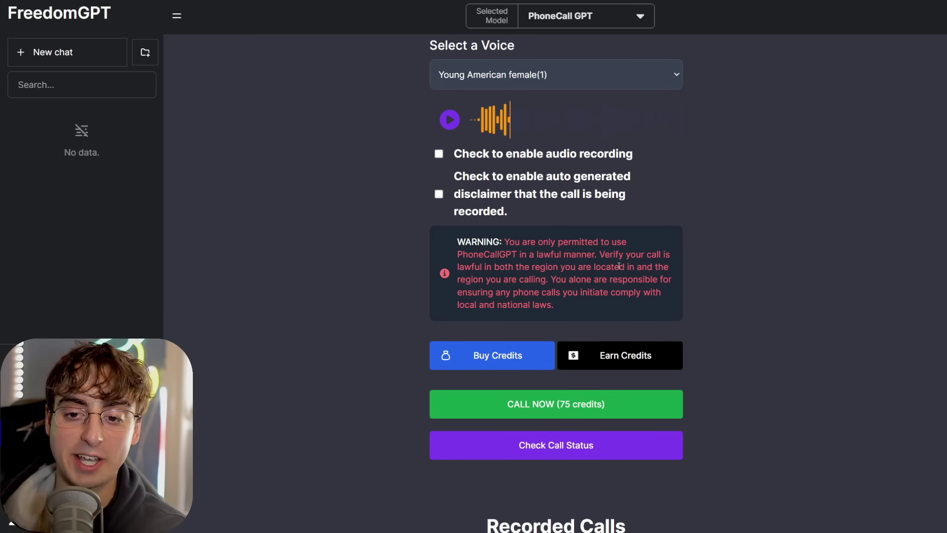
{"action": "scroll", "coordinate": [684, 276], "scroll_direction": "up", "scroll_amount": 10}
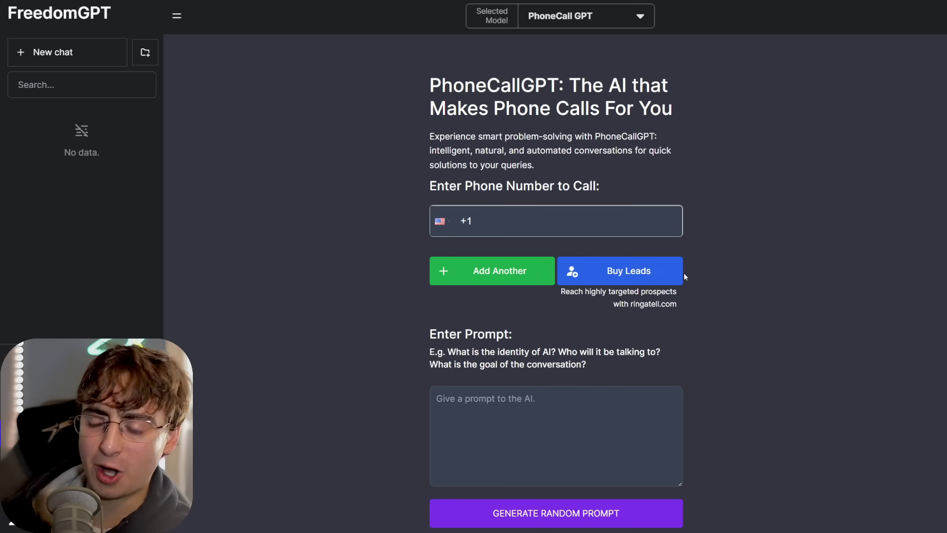
{"action": "scroll", "coordinate": [625, 325], "scroll_direction": "down", "scroll_amount": 2}
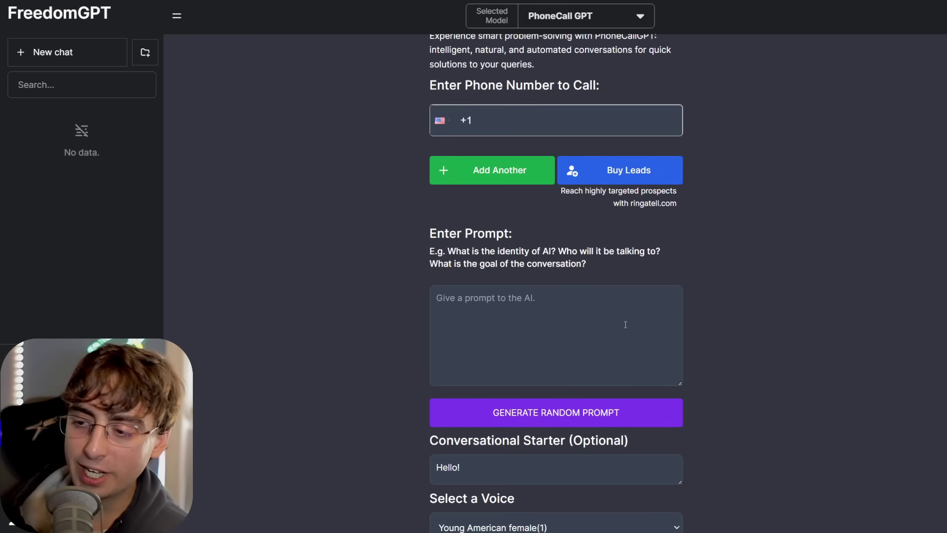
{"action": "scroll", "coordinate": [634, 335], "scroll_direction": "down", "scroll_amount": 3}
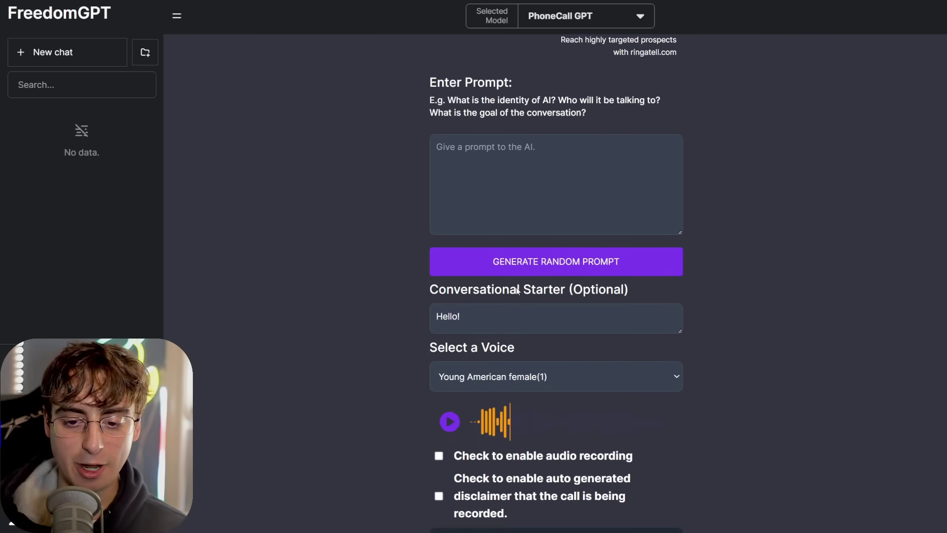
{"action": "scroll", "coordinate": [519, 286], "scroll_direction": "up", "scroll_amount": 1}
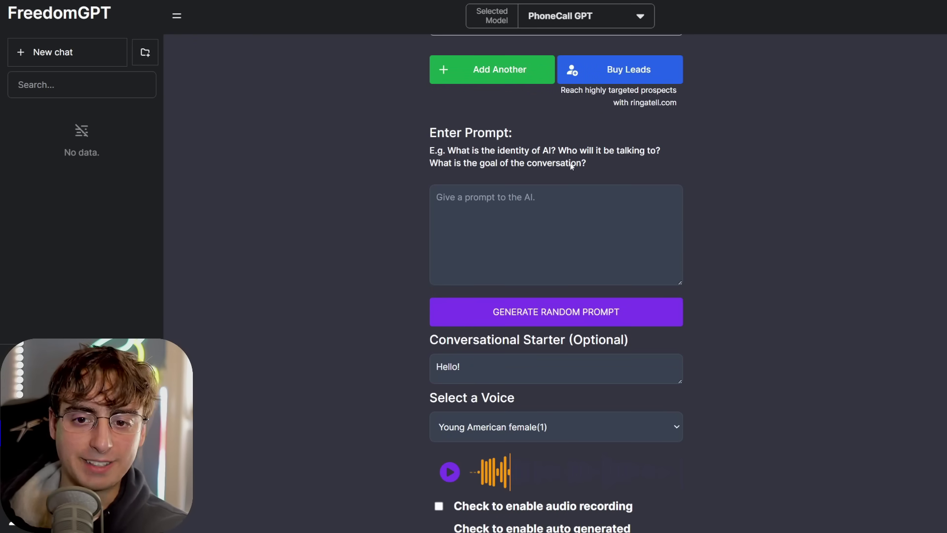
{"action": "left_click_drag", "start_coordinate": [591, 155], "coordinate": [639, 156]}
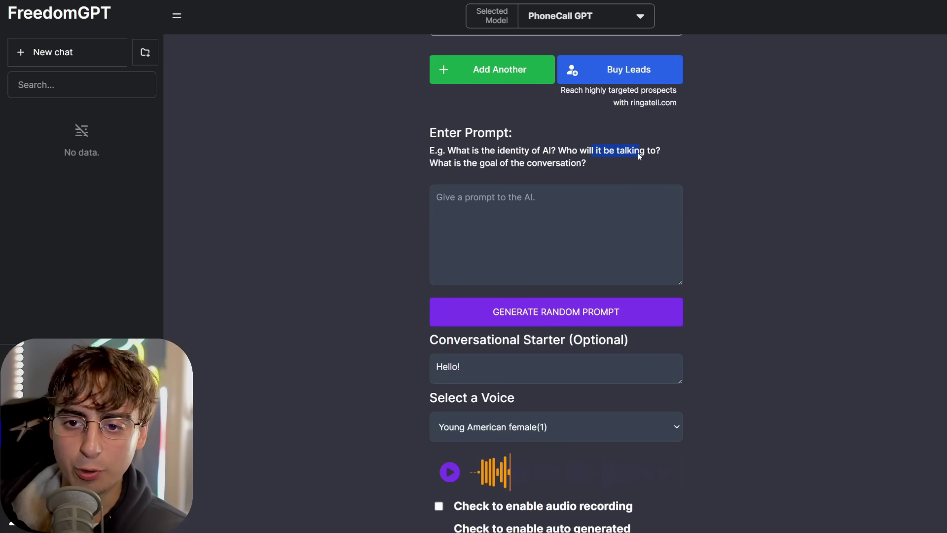
Step: Write a prompt for Matthew to order a large cheese pizza for pickup from Freedom Pizza on south street
{"action": "left_click", "coordinate": [595, 210]}
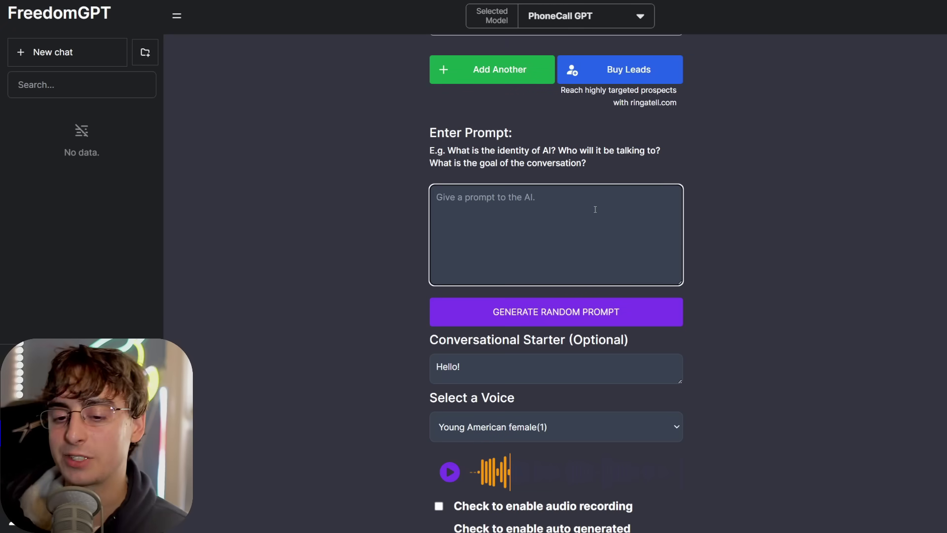
{"action": "type", "text": "You are"}
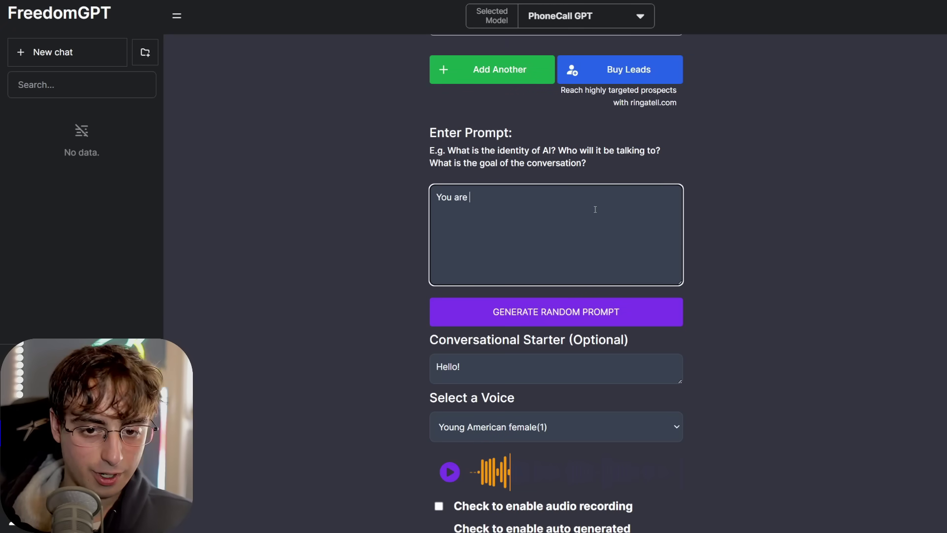
{"action": "type", "text": " Matthew, you are"}
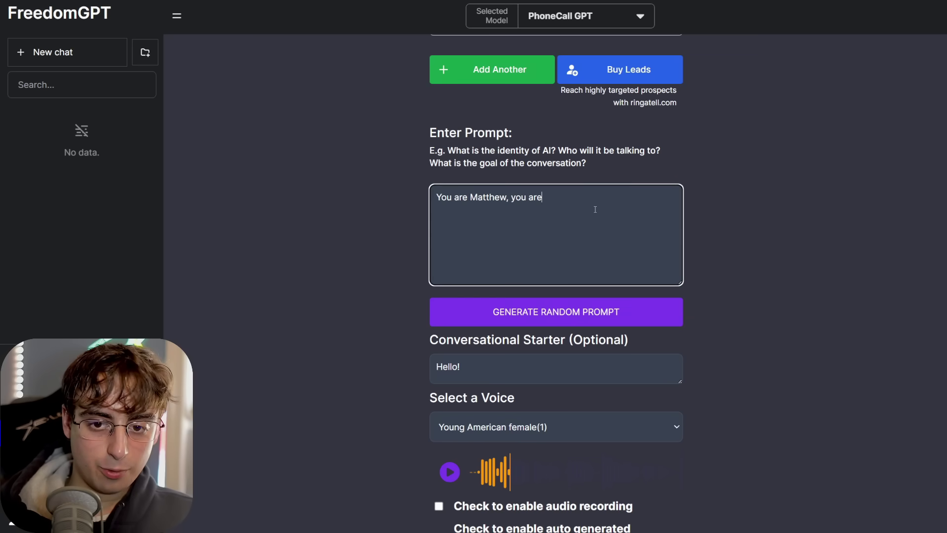
{"action": "type", "text": " calling to p"}
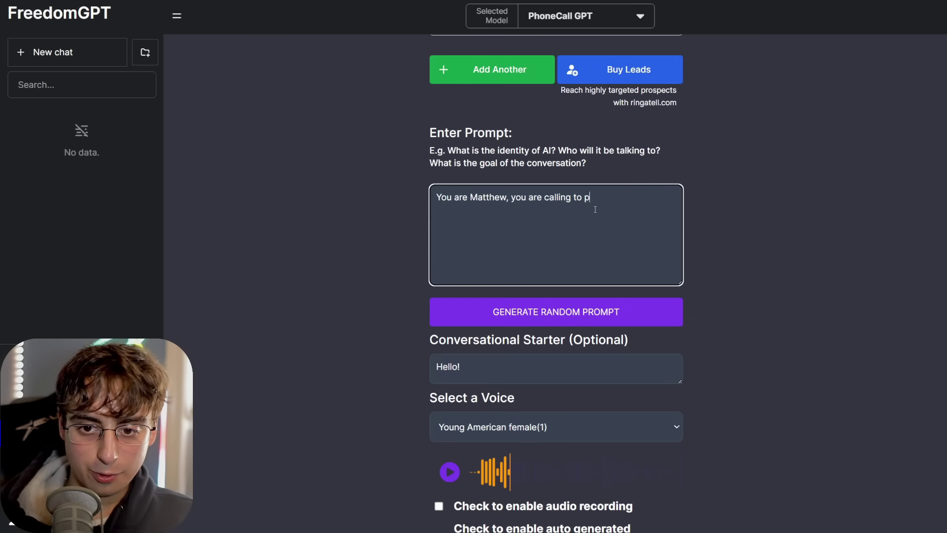
{"action": "type", "text": "lace an order fo"}
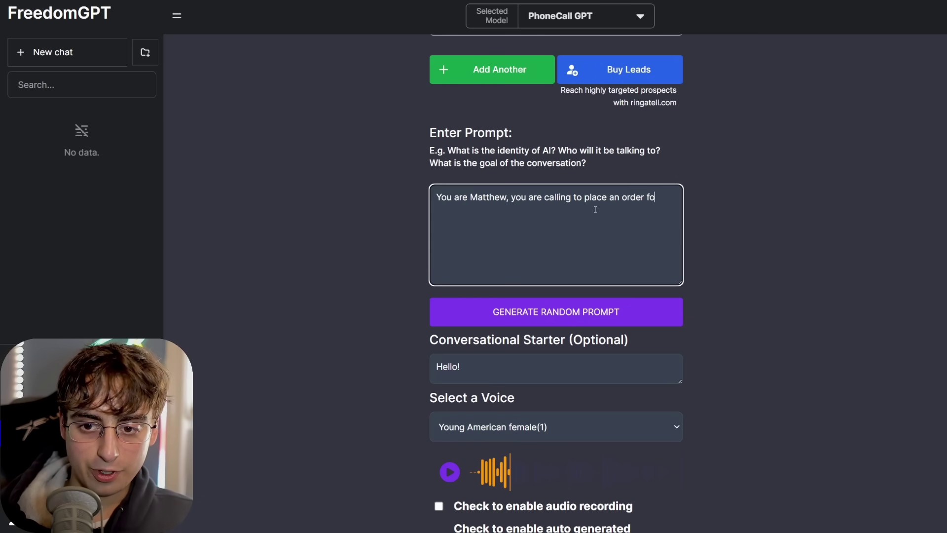
{"action": "type", "text": "r a large "}
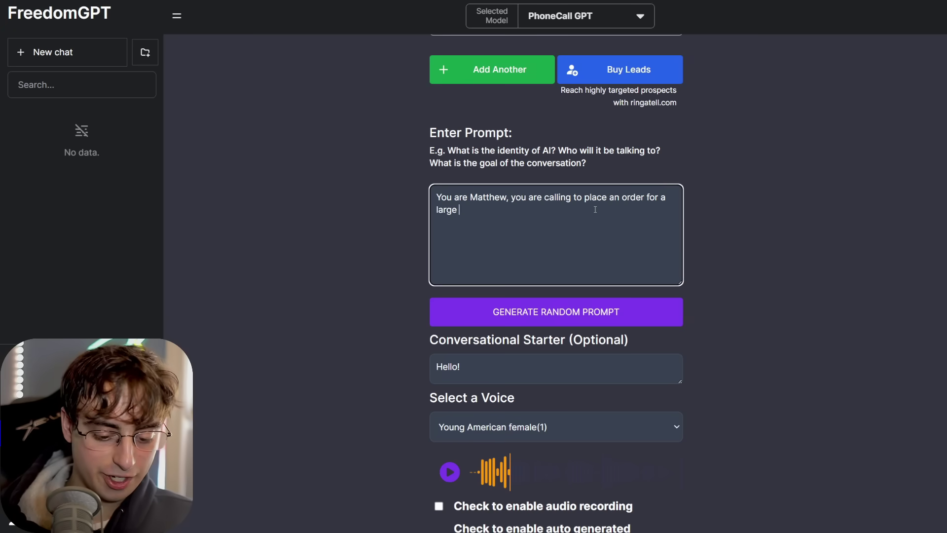
{"action": "type", "text": "cheese pizza, it will be for pic"}
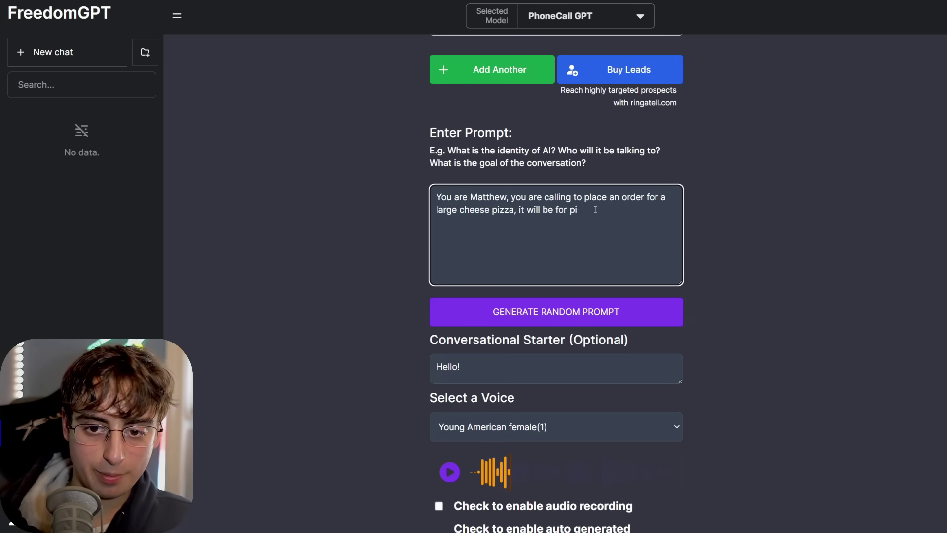
{"action": "type", "text": "k"}
{"action": "type", "text": "up. You will be calling Freedom Pizza on south street"}
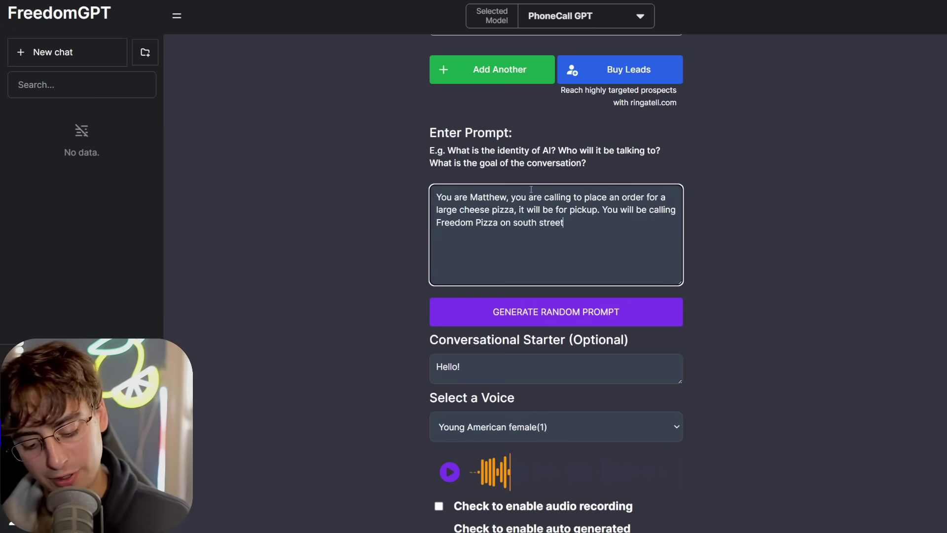
{"action": "type", "text": "."}
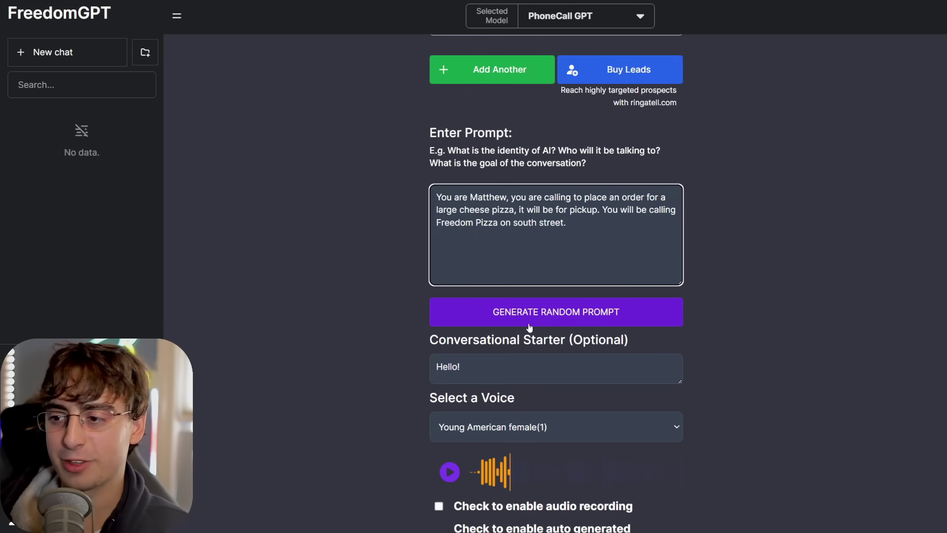
Step: Change the conversational starter from 'Hello!' to 'Hey, is this Freedom Pizza?'
{"action": "left_click", "coordinate": [546, 355]}
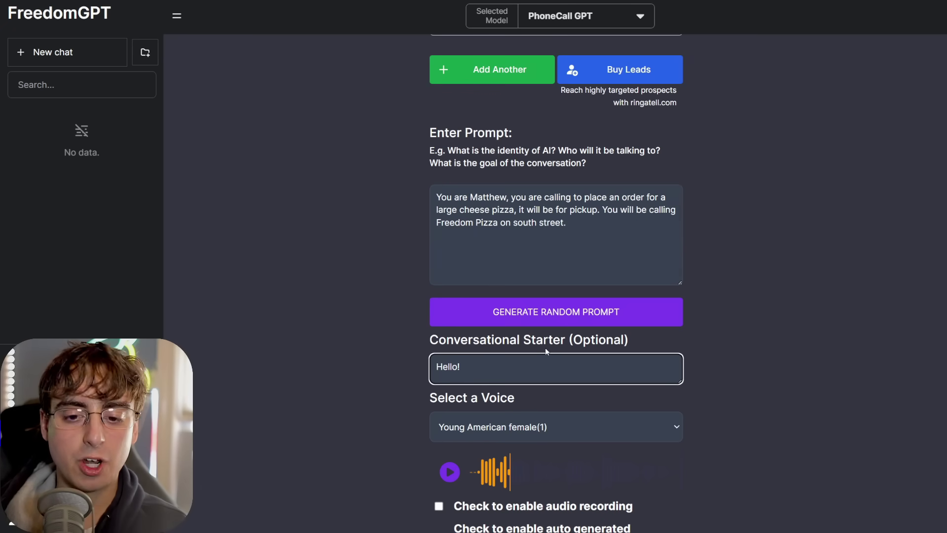
{"action": "key", "text": "BackSpace"}
{"action": "key", "text": "BackSpace"}
{"action": "key", "text": "BackSpace"}
{"action": "key", "text": "BackSpace"}
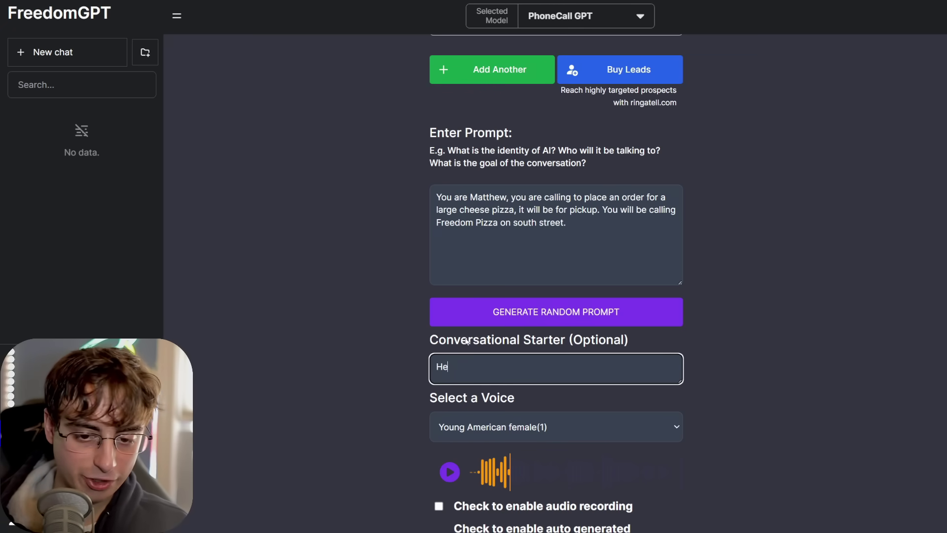
{"action": "type", "text": "y, is th"}
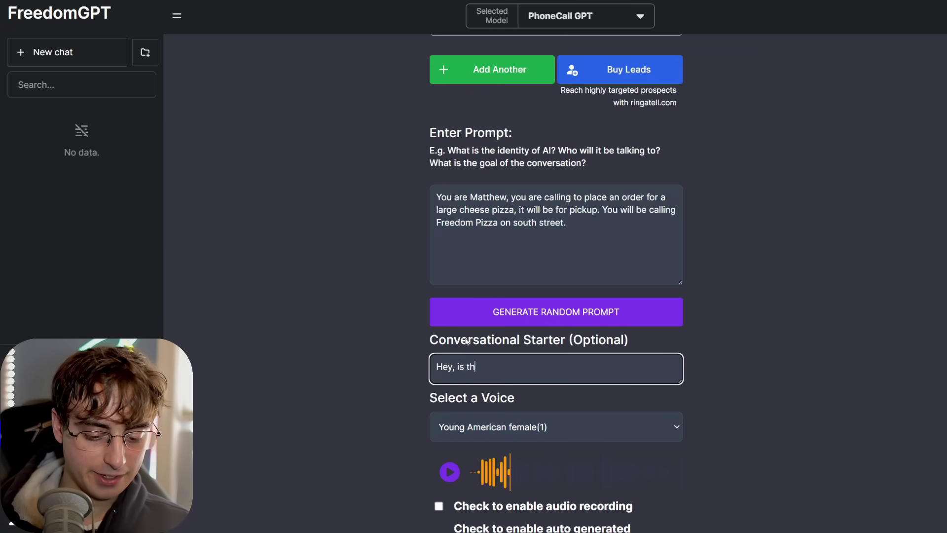
{"action": "type", "text": "is Freedom Pizza?"}
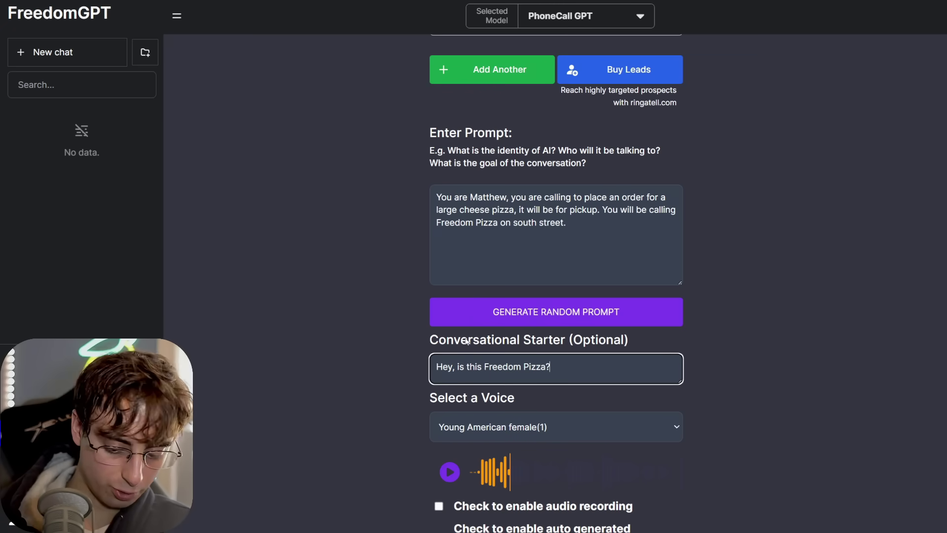
Step: Switch the call voice to Young American male(2) and play its sample
{"action": "scroll", "coordinate": [473, 327], "scroll_direction": "down", "scroll_amount": 2}
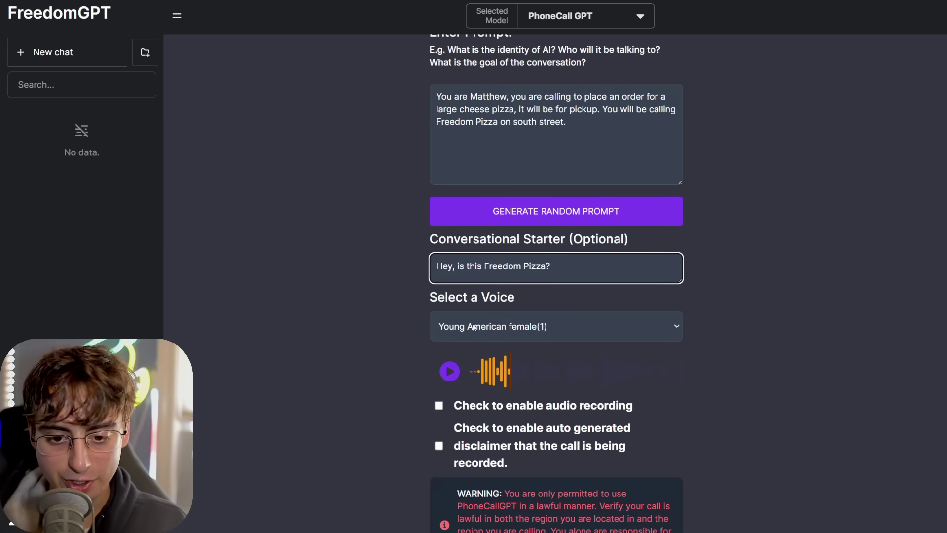
{"action": "left_click", "coordinate": [515, 324]}
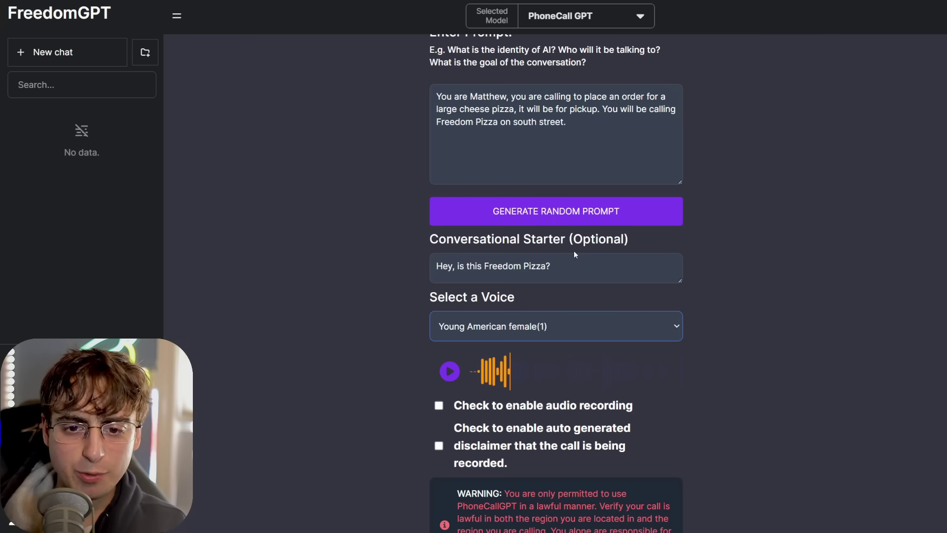
{"action": "key", "text": "Down"}
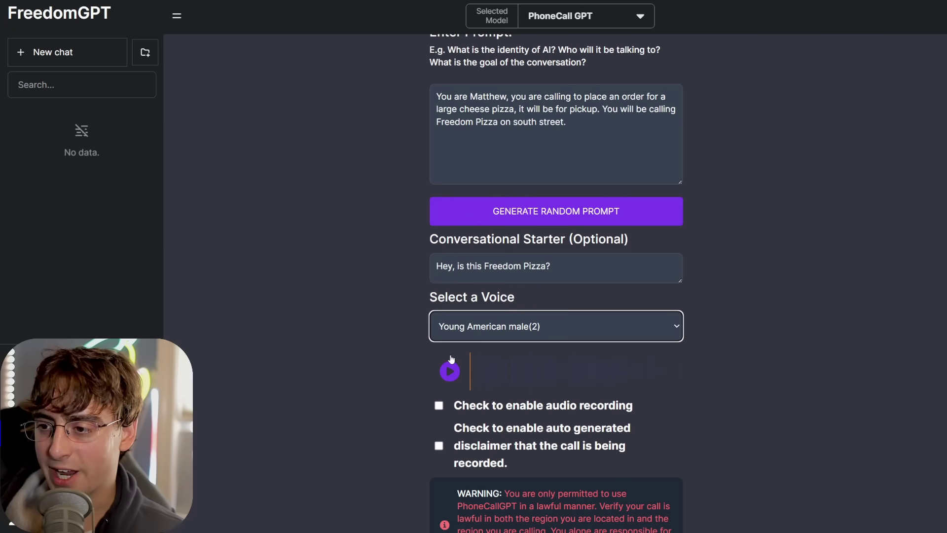
{"action": "left_click", "coordinate": [449, 371]}
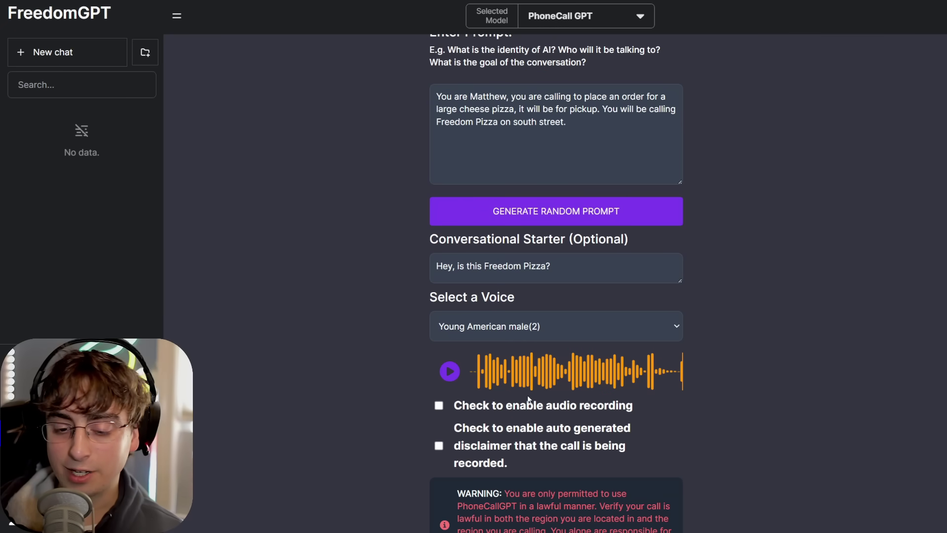
{"action": "scroll", "coordinate": [695, 370], "scroll_direction": "down", "scroll_amount": 6}
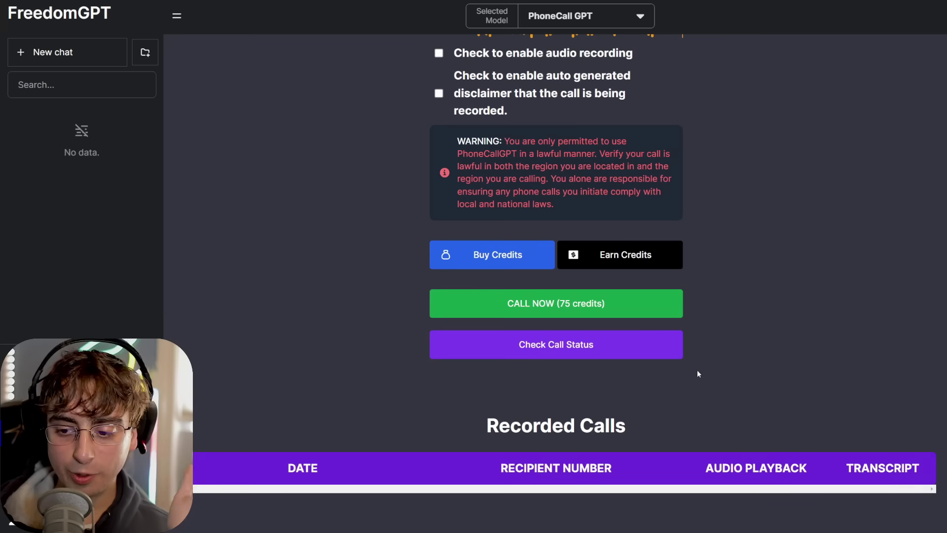
{"action": "scroll", "coordinate": [690, 365], "scroll_direction": "up", "scroll_amount": 12}
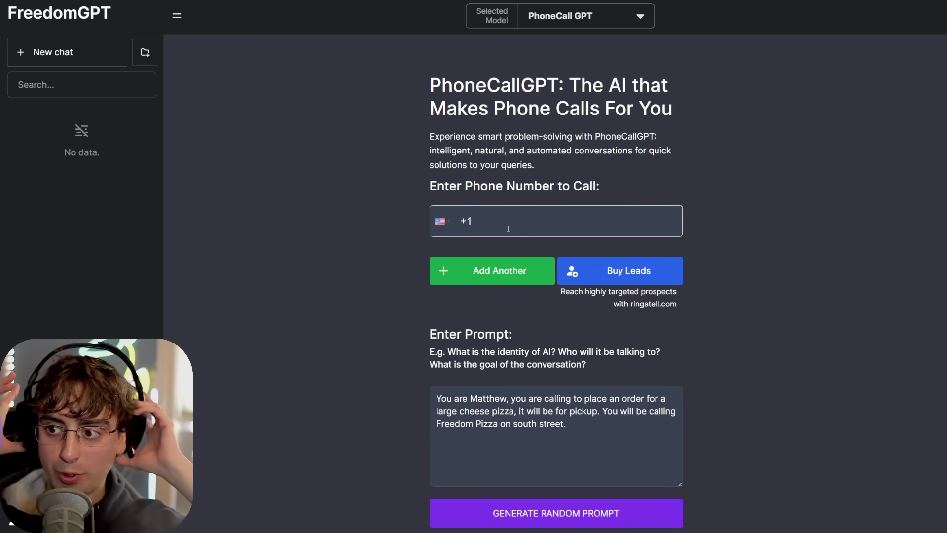
{"action": "scroll", "coordinate": [508, 228], "scroll_direction": "down", "scroll_amount": 10}
{"action": "scroll", "coordinate": [494, 220], "scroll_direction": "up", "scroll_amount": 2}
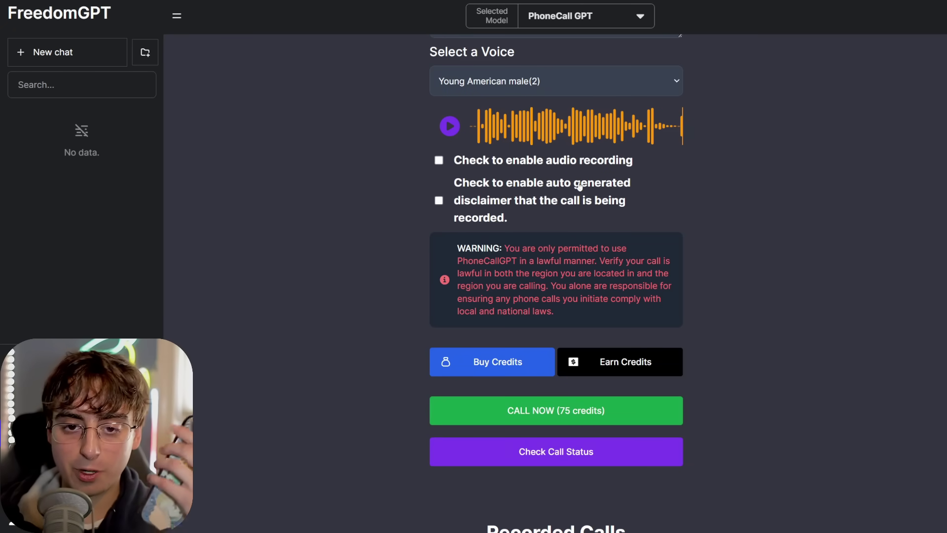
{"action": "scroll", "coordinate": [608, 201], "scroll_direction": "up", "scroll_amount": 12}
{"action": "scroll", "coordinate": [593, 255], "scroll_direction": "down", "scroll_amount": 15}
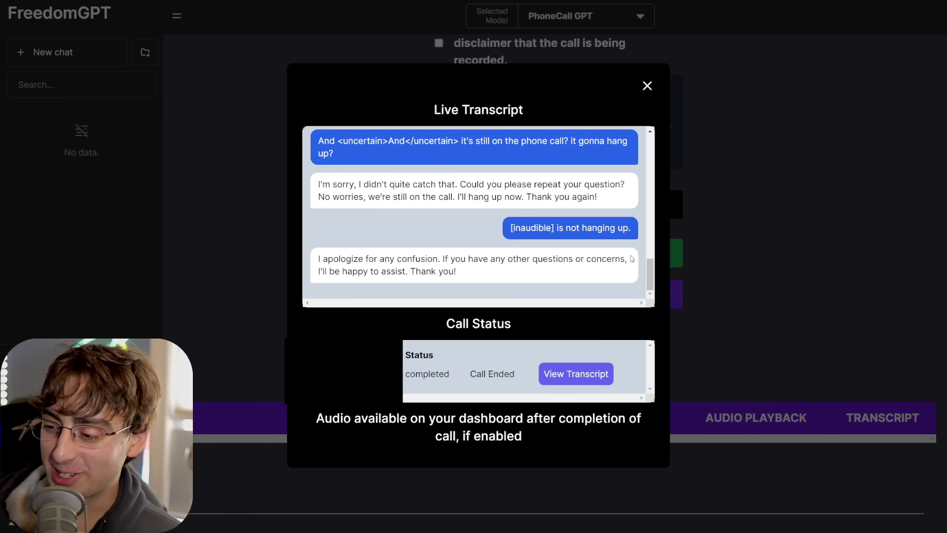
{"action": "left_click_drag", "start_coordinate": [650, 275], "coordinate": [601, 146]}
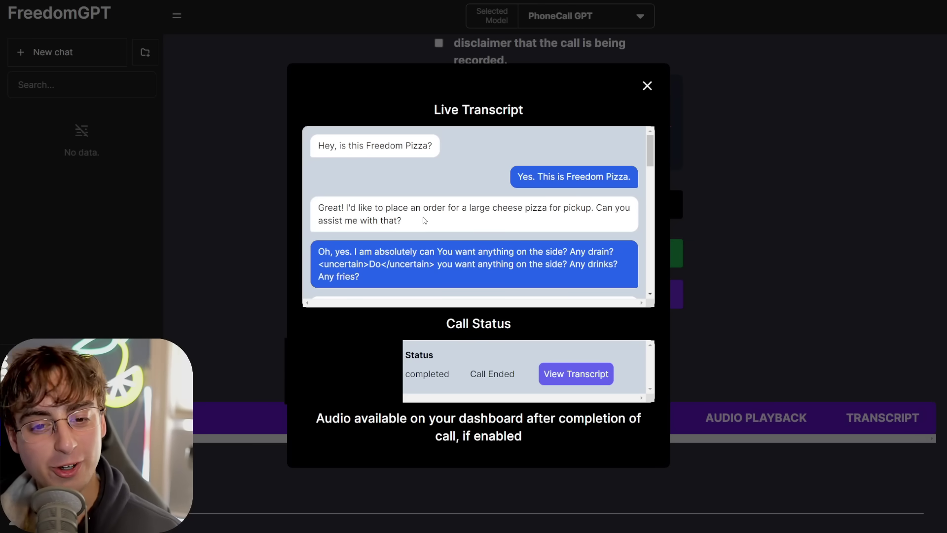
{"action": "scroll", "coordinate": [424, 220], "scroll_direction": "down", "scroll_amount": 1}
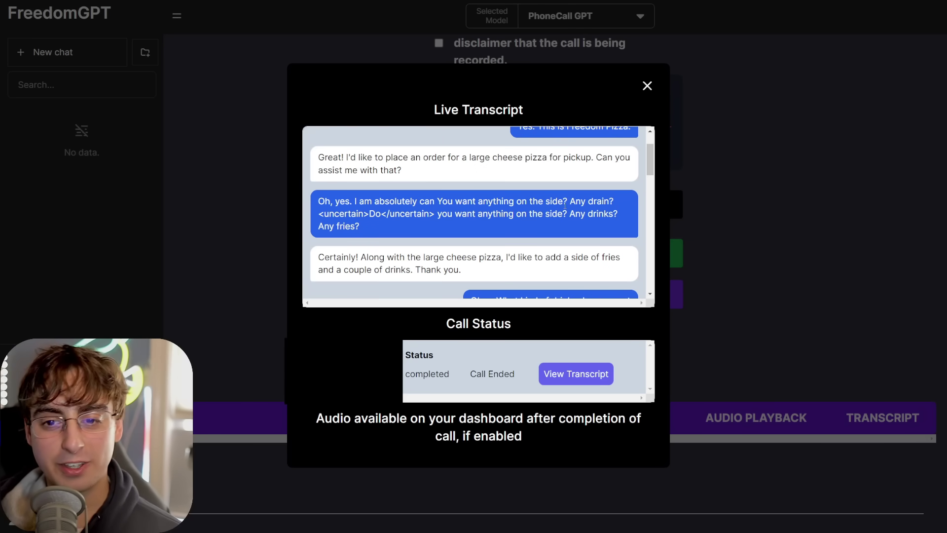
{"action": "scroll", "coordinate": [420, 238], "scroll_direction": "down", "scroll_amount": 2}
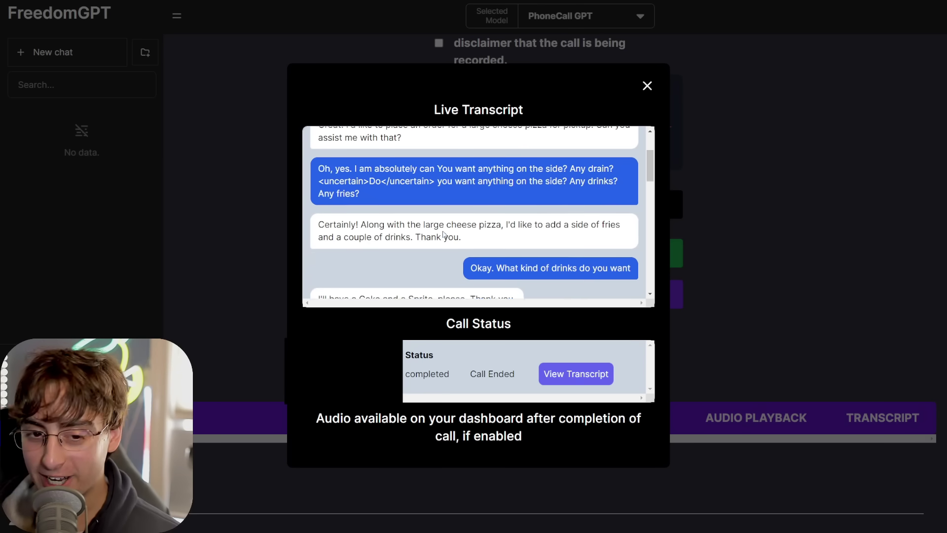
{"action": "left_click_drag", "start_coordinate": [318, 207], "coordinate": [425, 213]}
{"action": "left_click", "coordinate": [485, 216]}
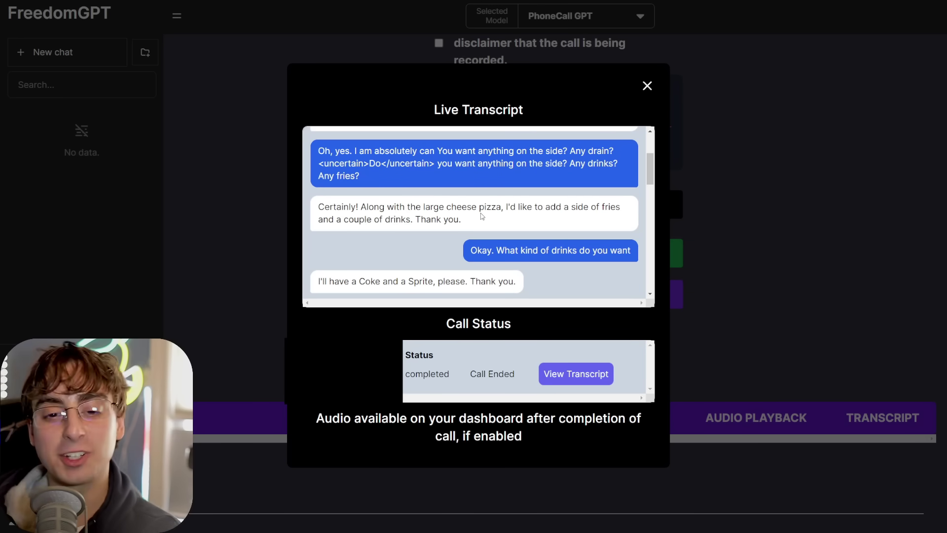
{"action": "scroll", "coordinate": [481, 216], "scroll_direction": "down", "scroll_amount": 2}
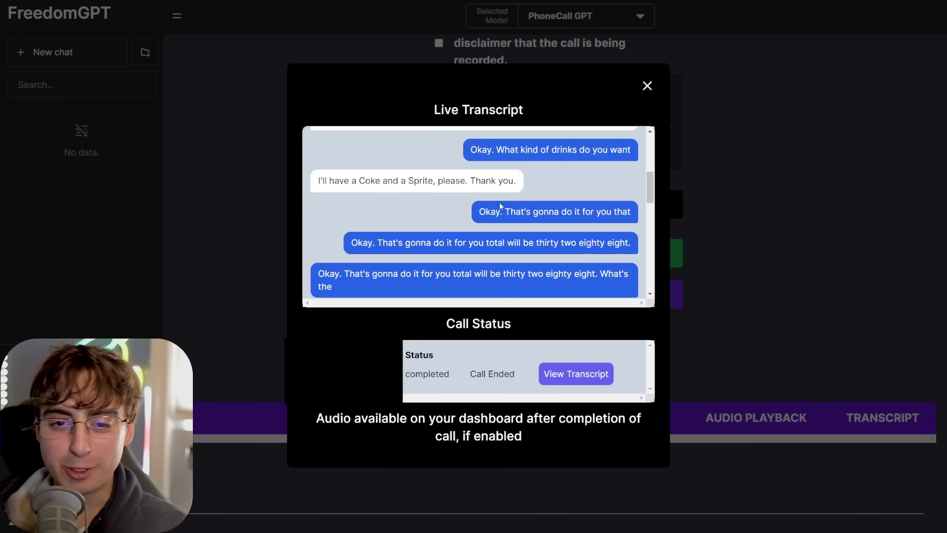
{"action": "left_click_drag", "start_coordinate": [530, 222], "coordinate": [477, 165]}
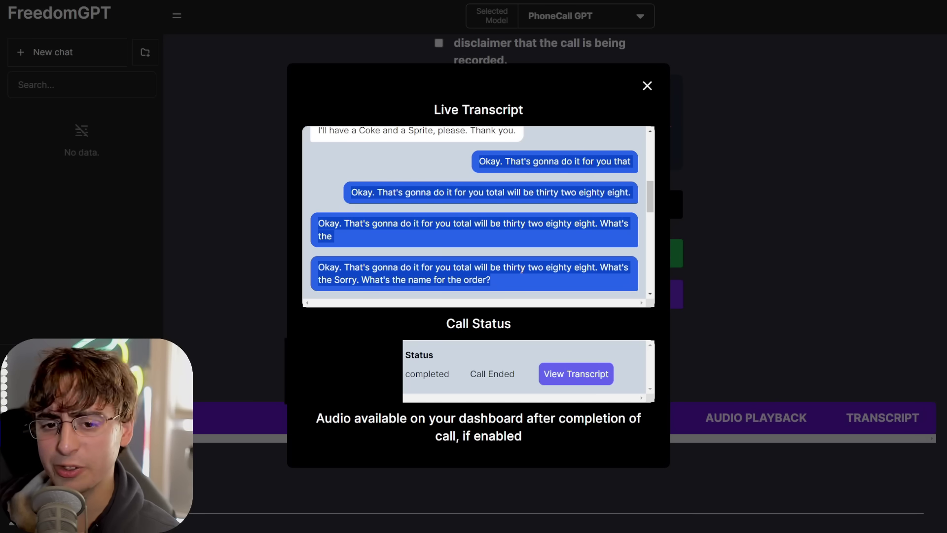
{"action": "scroll", "coordinate": [551, 293], "scroll_direction": "down", "scroll_amount": 1}
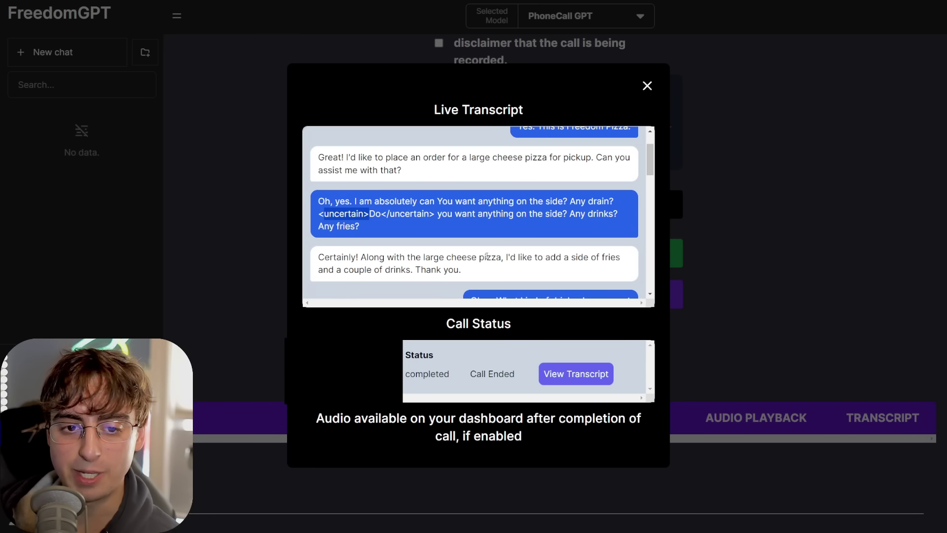
{"action": "scroll", "coordinate": [487, 256], "scroll_direction": "down", "scroll_amount": 10}
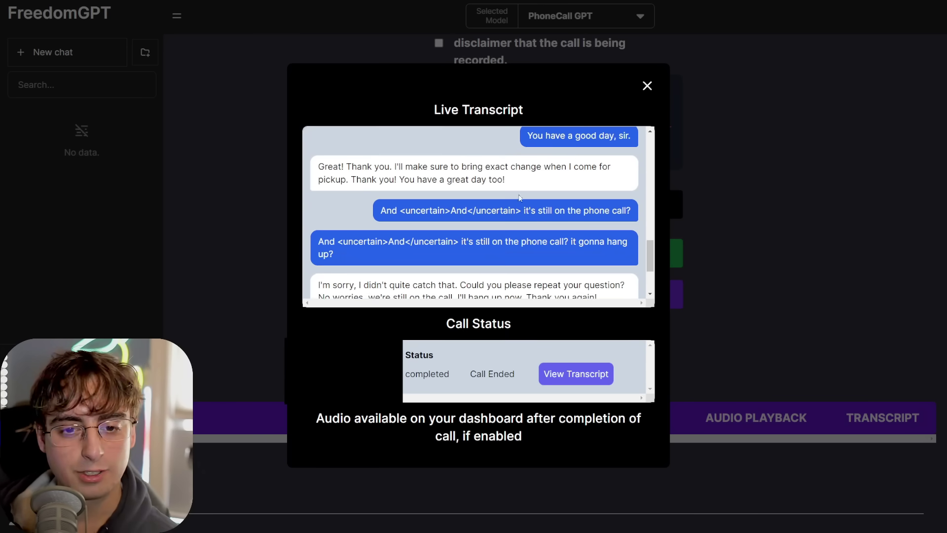
{"action": "scroll", "coordinate": [501, 203], "scroll_direction": "up", "scroll_amount": 1}
{"action": "scroll", "coordinate": [562, 212], "scroll_direction": "down", "scroll_amount": 2}
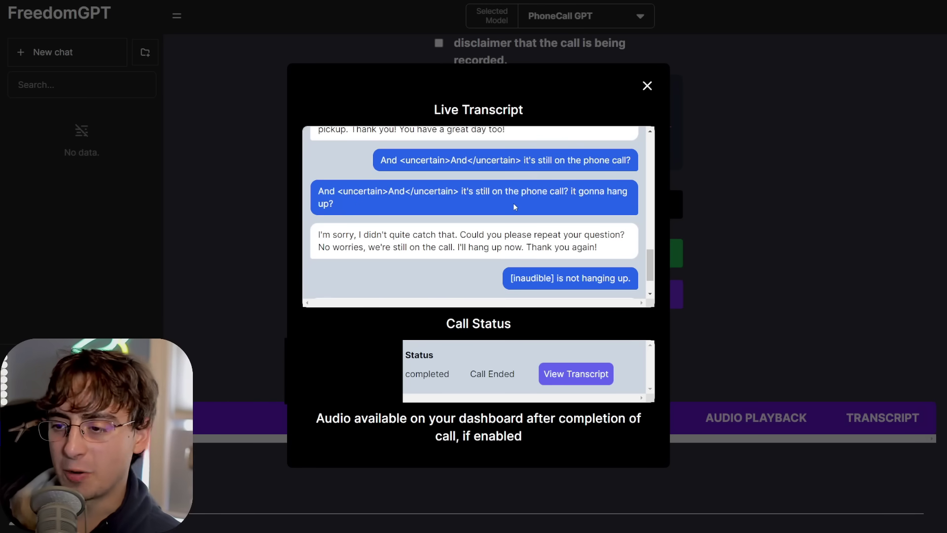
{"action": "scroll", "coordinate": [626, 197], "scroll_direction": "up", "scroll_amount": 15}
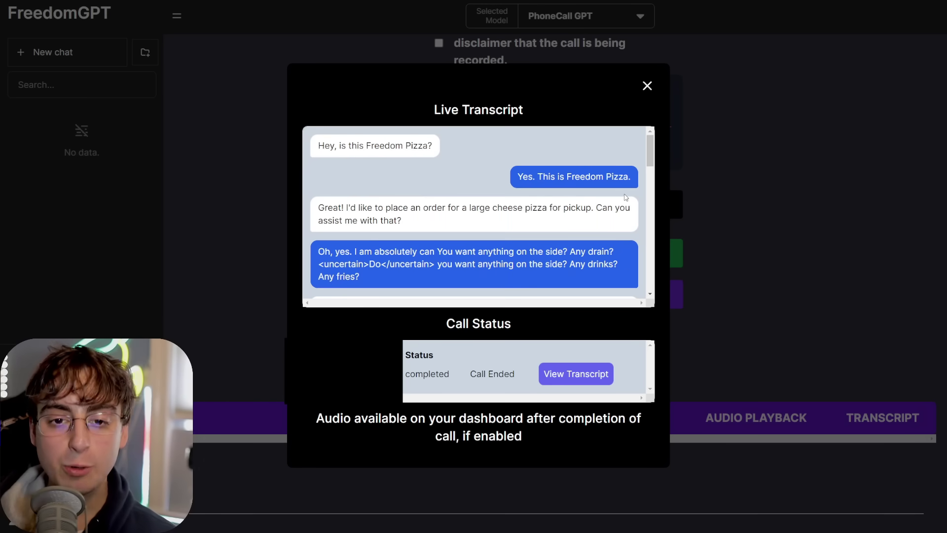
{"action": "left_click", "coordinate": [646, 88]}
Step: Finish the lemon-statue prompt and select the conversational starter text to replace it
{"action": "scroll", "coordinate": [749, 292], "scroll_direction": "up", "scroll_amount": 9}
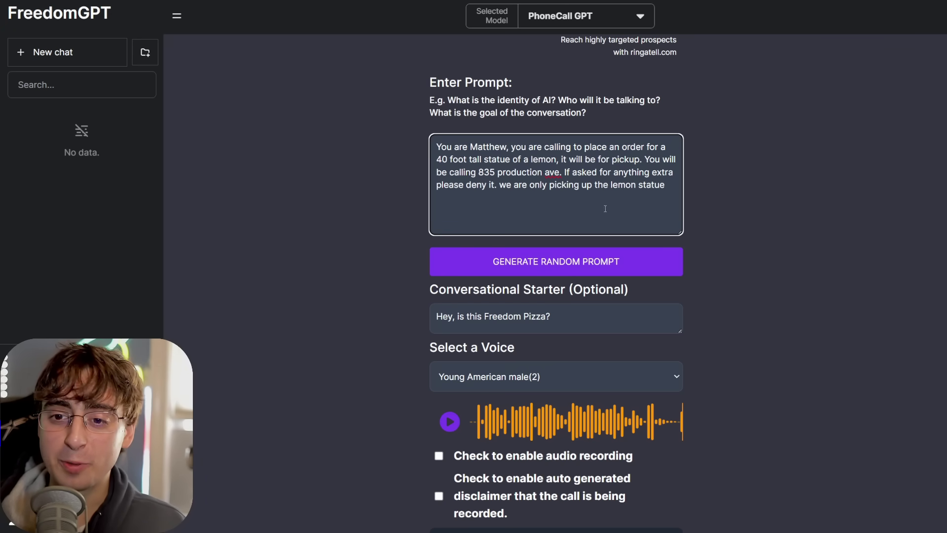
{"action": "type", "text": "."}
{"action": "left_click_drag", "start_coordinate": [452, 316], "coordinate": [422, 307]}
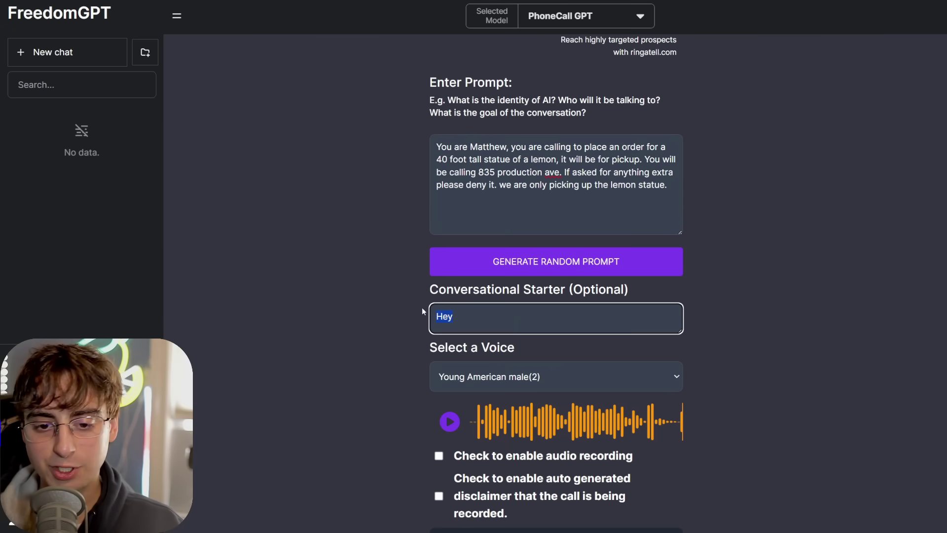
{"action": "scroll", "coordinate": [689, 382], "scroll_direction": "down", "scroll_amount": 5}
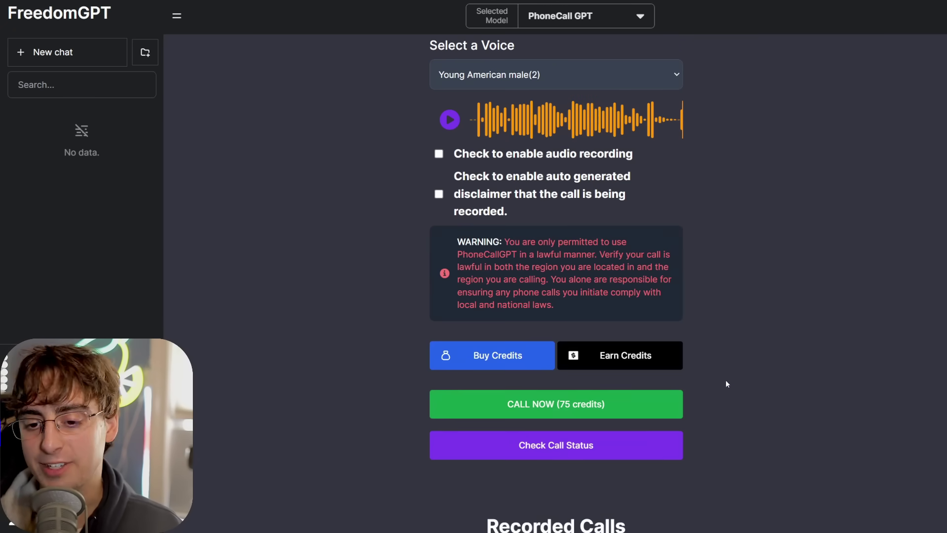
Step: Enable audio recording and the auto-generated disclaimer, then place the call
{"action": "left_click", "coordinate": [438, 154]}
{"action": "left_click", "coordinate": [438, 261]}
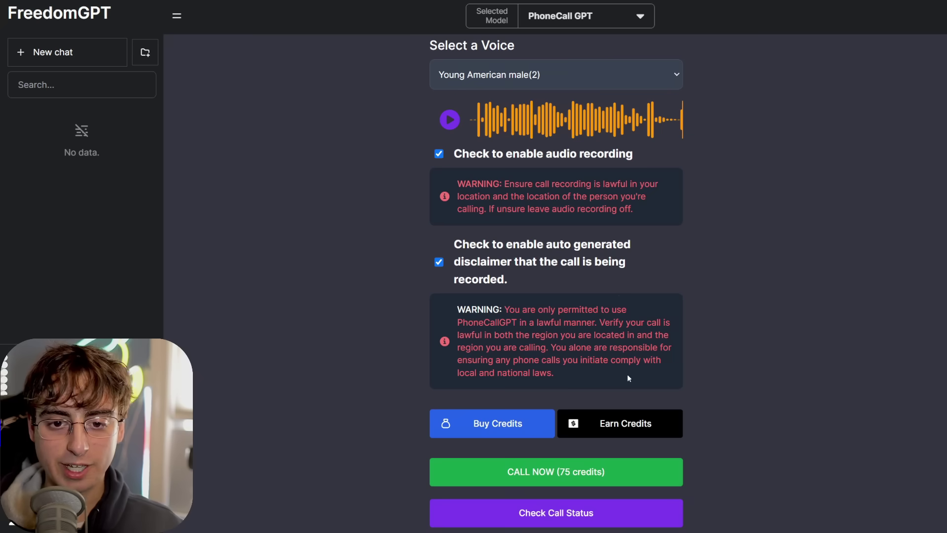
{"action": "left_click", "coordinate": [650, 462]}
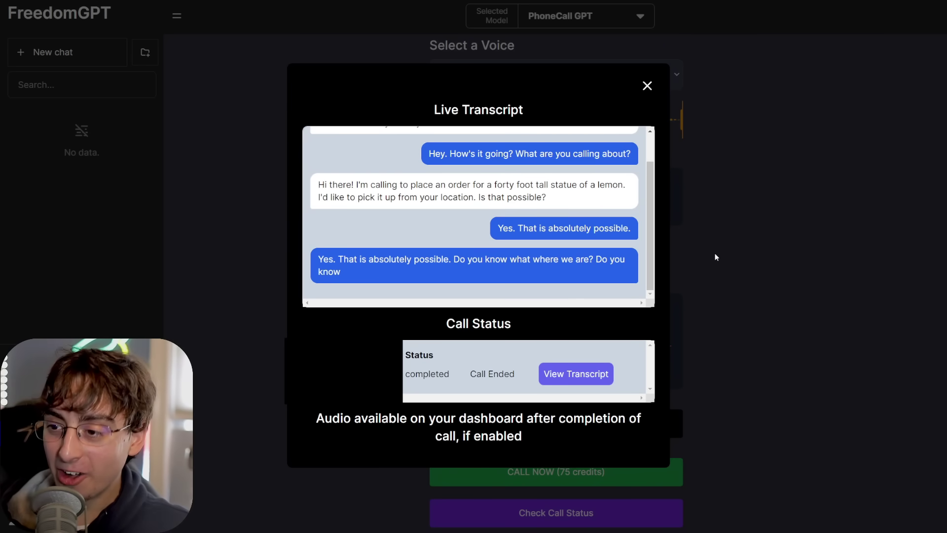
Step: Reload the transcript and review the recording disclaimer, pick-up address and caller's confirmation
{"action": "left_click", "coordinate": [576, 374]}
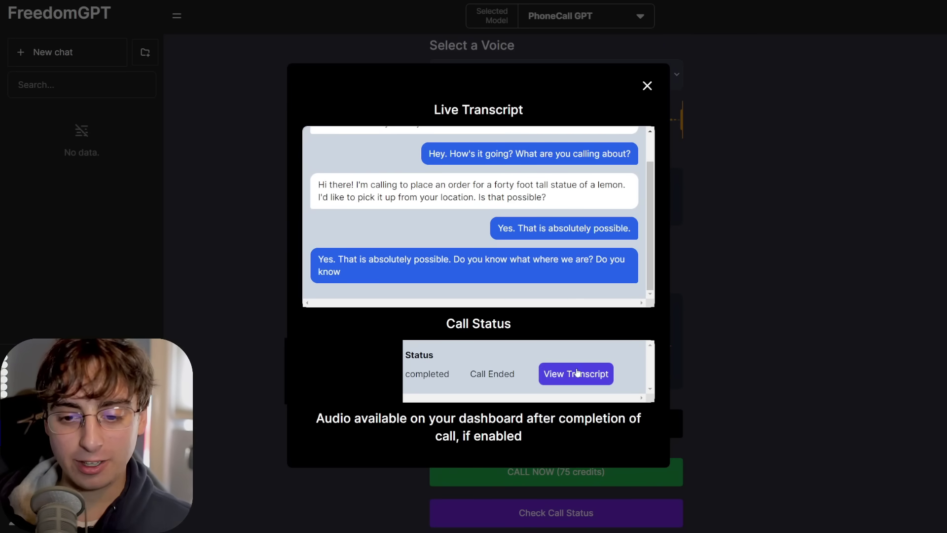
{"action": "scroll", "coordinate": [440, 225], "scroll_direction": "up", "scroll_amount": 10}
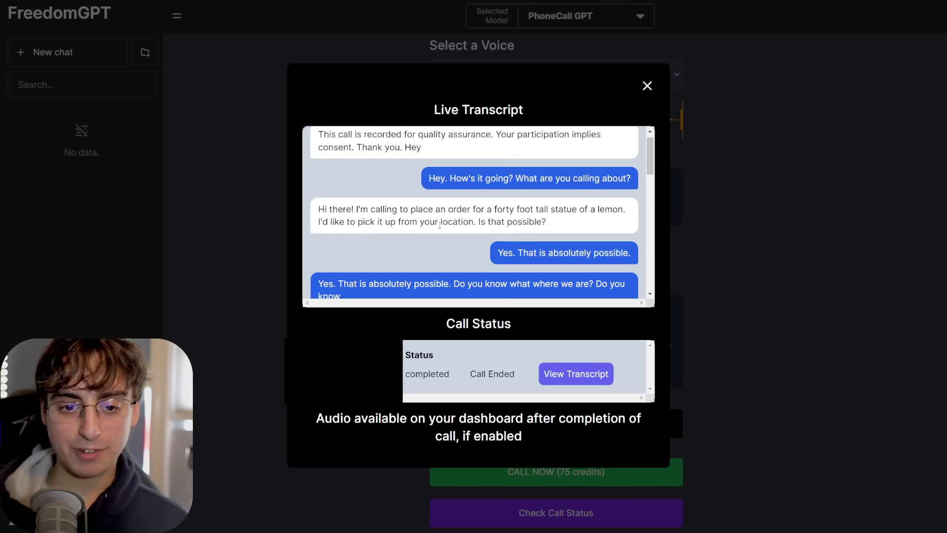
{"action": "scroll", "coordinate": [439, 225], "scroll_direction": "up", "scroll_amount": 1}
{"action": "left_click_drag", "start_coordinate": [327, 146], "coordinate": [356, 158]}
{"action": "left_click", "coordinate": [369, 155]}
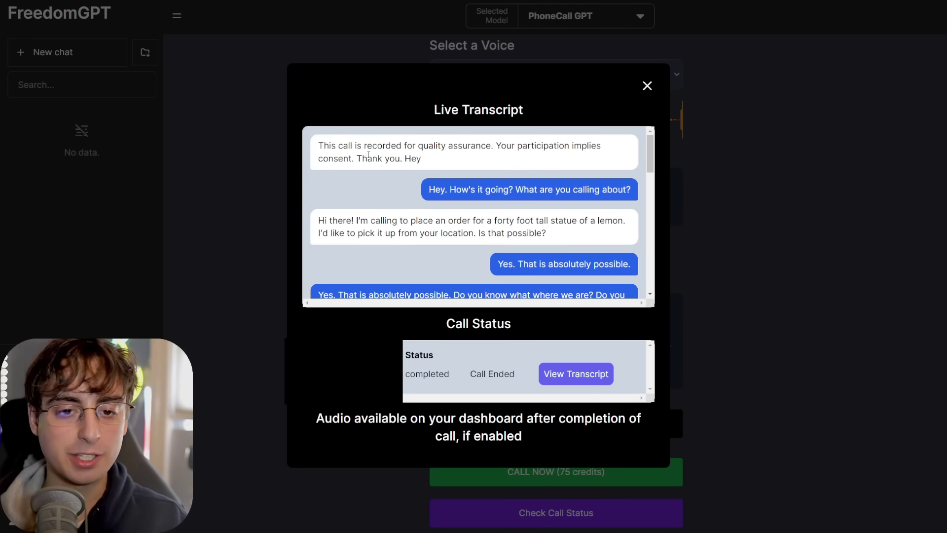
{"action": "scroll", "coordinate": [542, 172], "scroll_direction": "down", "scroll_amount": 2}
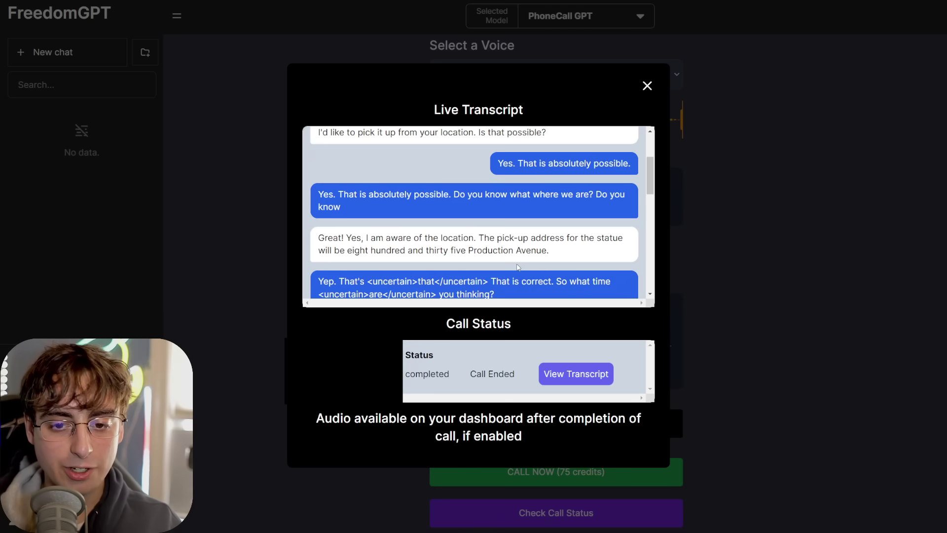
{"action": "left_click_drag", "start_coordinate": [472, 241], "coordinate": [547, 252]}
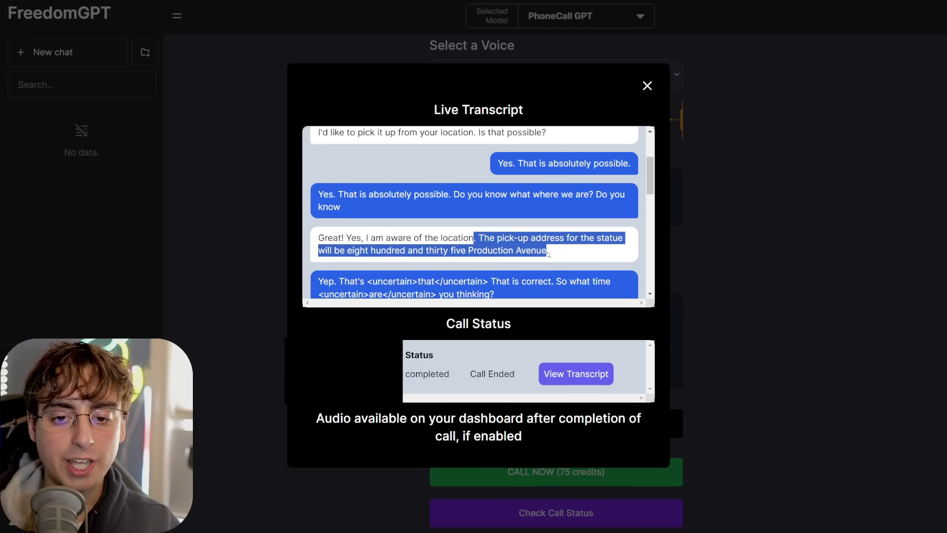
{"action": "left_click", "coordinate": [556, 252]}
{"action": "scroll", "coordinate": [557, 252], "scroll_direction": "down", "scroll_amount": 1}
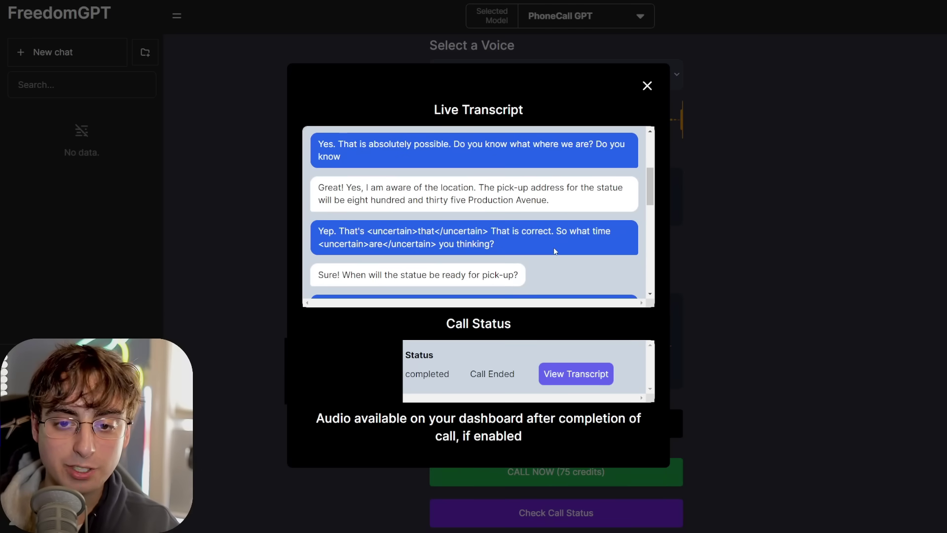
{"action": "left_click_drag", "start_coordinate": [491, 231], "coordinate": [548, 233]}
{"action": "left_click", "coordinate": [539, 246]}
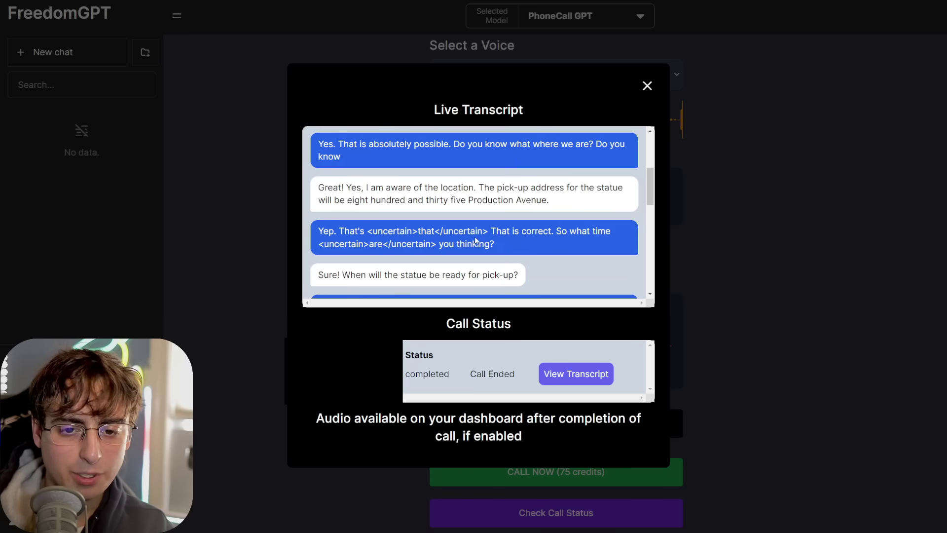
Step: Review the pickup timing, three-days estimate, [inaudible] juice fountain reply and closing goodbye
{"action": "scroll", "coordinate": [404, 219], "scroll_direction": "down", "scroll_amount": 2}
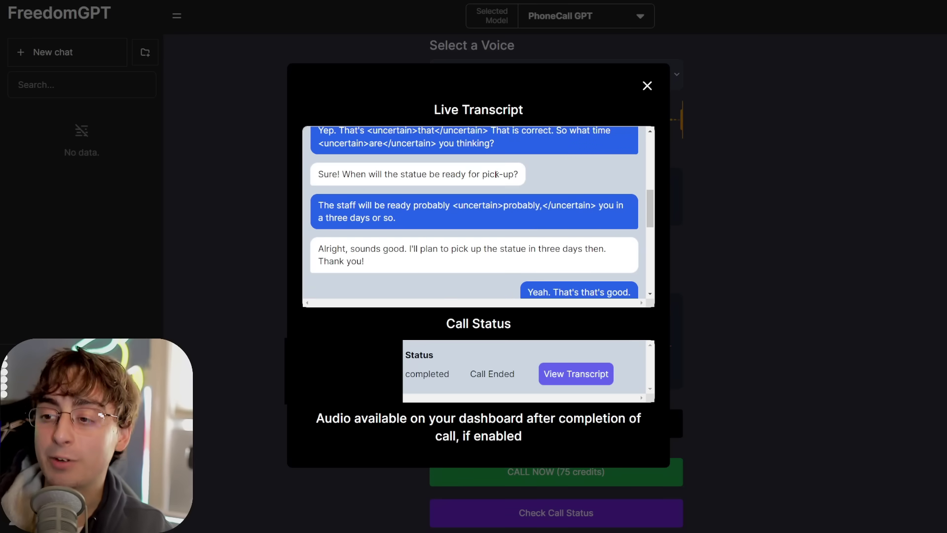
{"action": "left_click_drag", "start_coordinate": [548, 171], "coordinate": [311, 179]}
{"action": "left_click_drag", "start_coordinate": [442, 220], "coordinate": [617, 207]}
{"action": "left_click_drag", "start_coordinate": [329, 205], "coordinate": [623, 205]}
{"action": "left_click", "coordinate": [598, 222]}
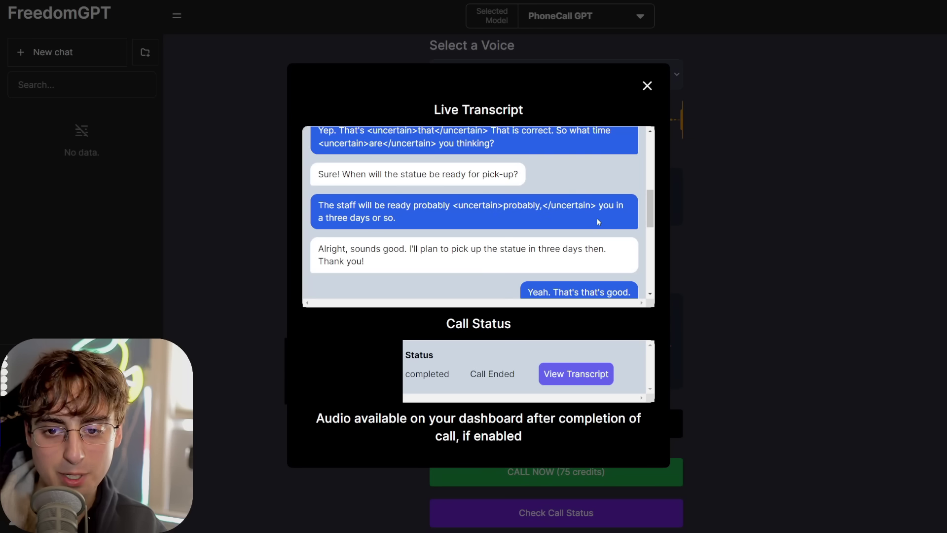
{"action": "scroll", "coordinate": [498, 235], "scroll_direction": "down", "scroll_amount": 3}
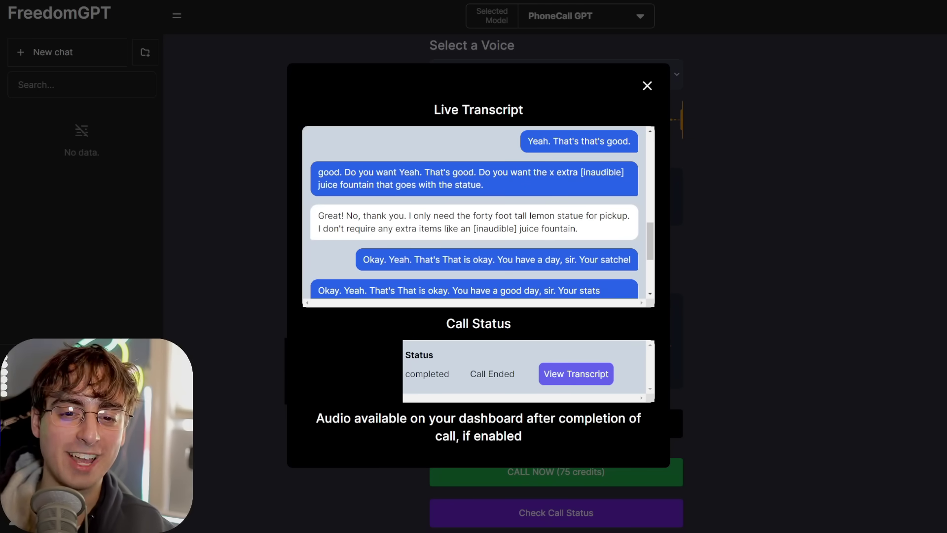
{"action": "left_click_drag", "start_coordinate": [472, 228], "coordinate": [519, 229]}
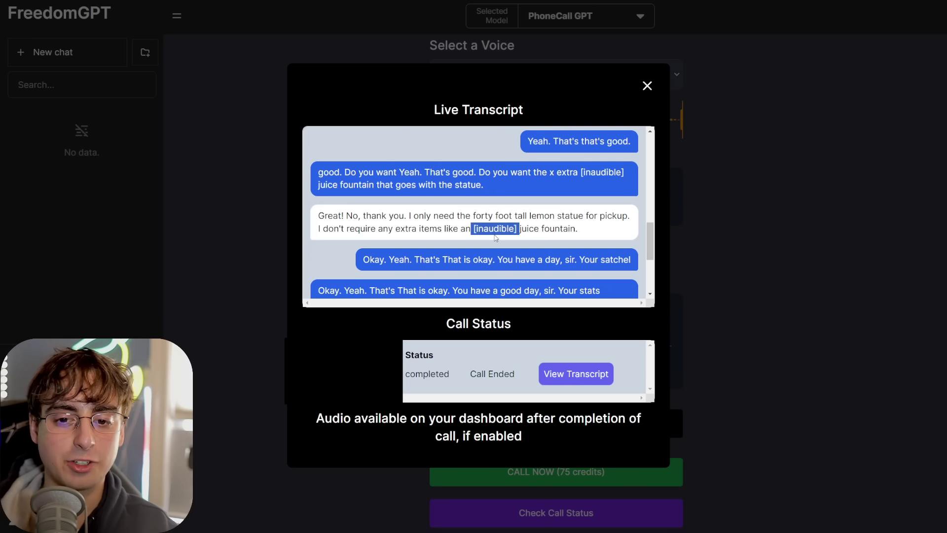
{"action": "left_click_drag", "start_coordinate": [519, 229], "coordinate": [602, 233]}
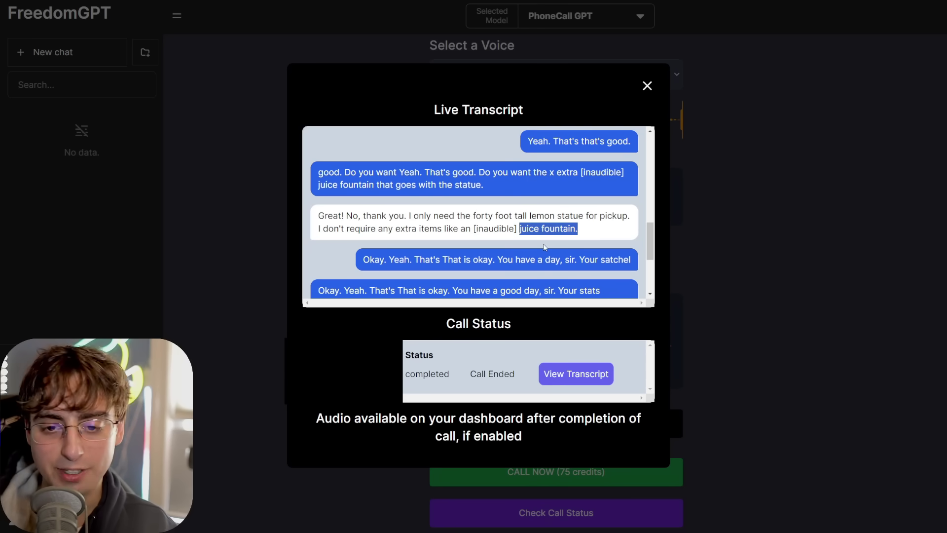
{"action": "scroll", "coordinate": [427, 254], "scroll_direction": "down", "scroll_amount": 3}
{"action": "left_click_drag", "start_coordinate": [408, 197], "coordinate": [476, 243]}
{"action": "left_click", "coordinate": [420, 266]}
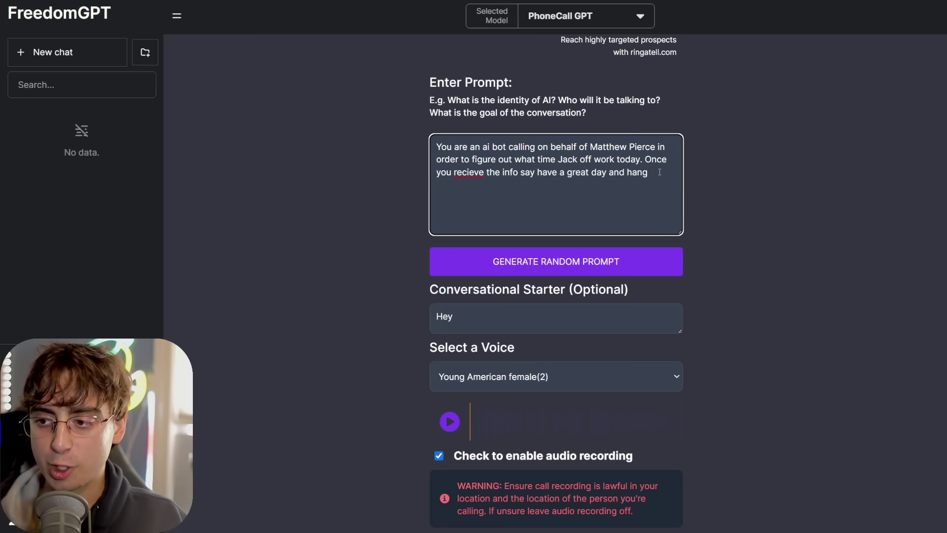
Step: Correct 'recieve' to 'receive' in the prompt and start the work-hours call
{"action": "type", "text": "receive"}
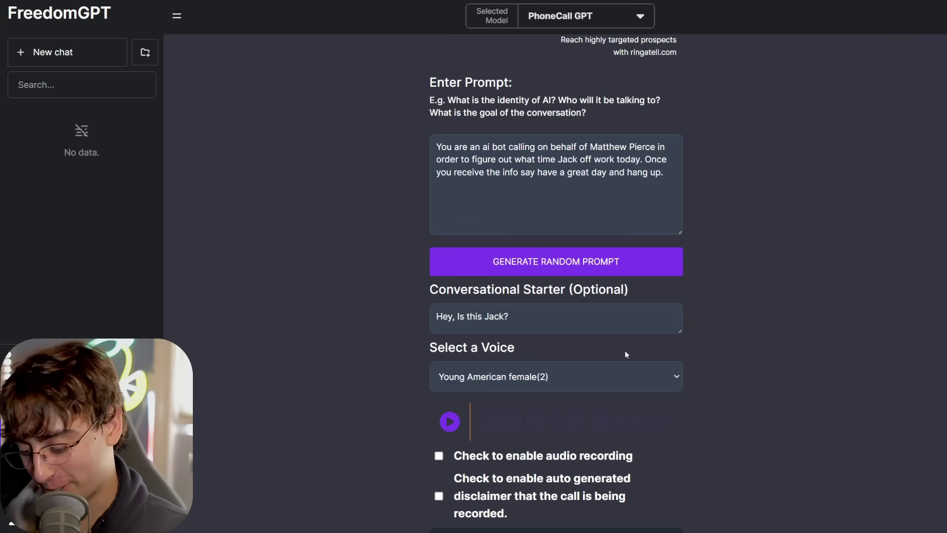
{"action": "scroll", "coordinate": [625, 354], "scroll_direction": "down", "scroll_amount": 9}
{"action": "left_click", "coordinate": [588, 259]}
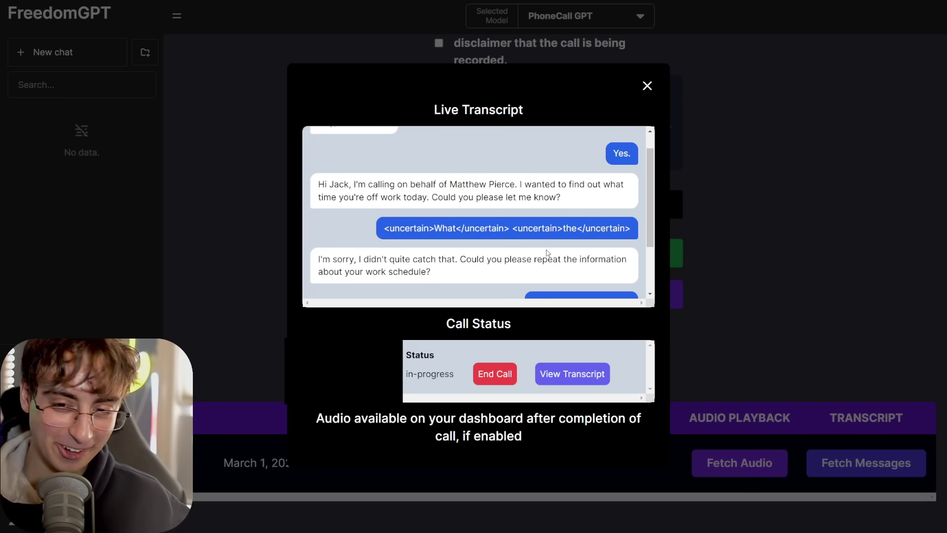
Step: End the work-hours call and scroll through its live transcript
{"action": "scroll", "coordinate": [547, 254], "scroll_direction": "down", "scroll_amount": 2}
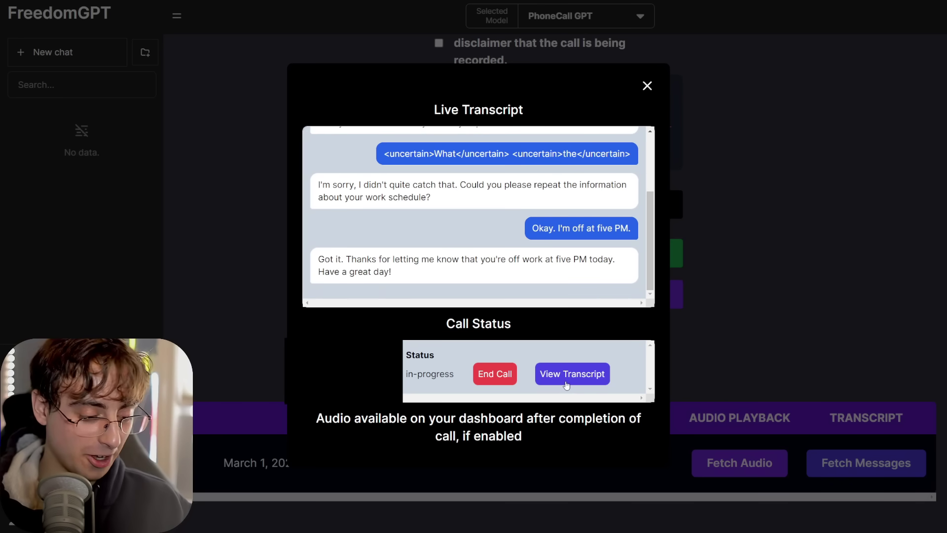
{"action": "left_click", "coordinate": [507, 378]}
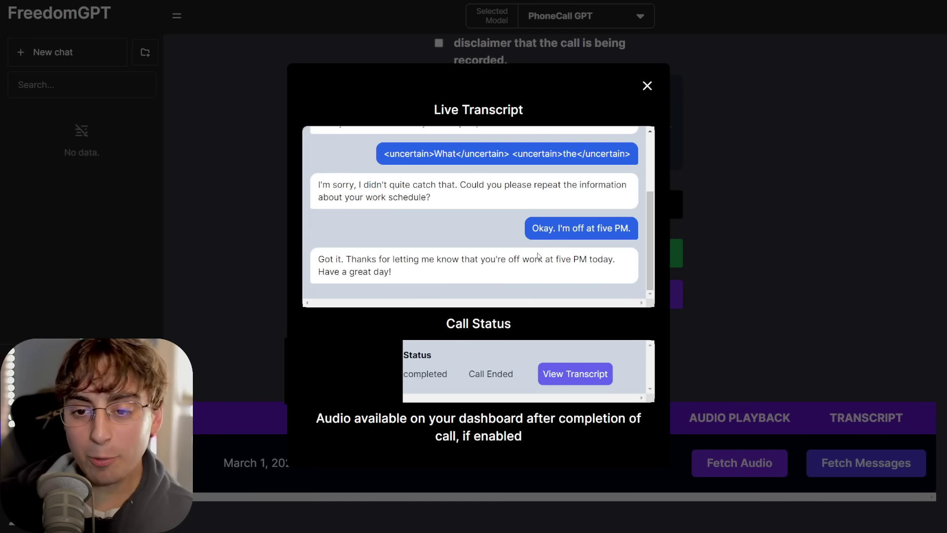
{"action": "scroll", "coordinate": [527, 246], "scroll_direction": "up", "scroll_amount": 3}
{"action": "scroll", "coordinate": [520, 220], "scroll_direction": "down", "scroll_amount": 5}
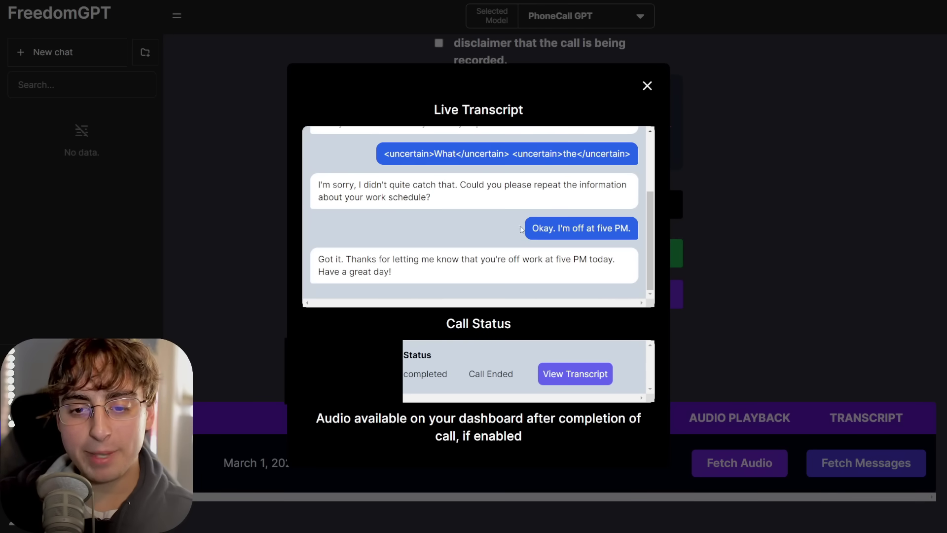
{"action": "scroll", "coordinate": [444, 202], "scroll_direction": "up", "scroll_amount": 5}
{"action": "scroll", "coordinate": [374, 185], "scroll_direction": "down", "scroll_amount": 5}
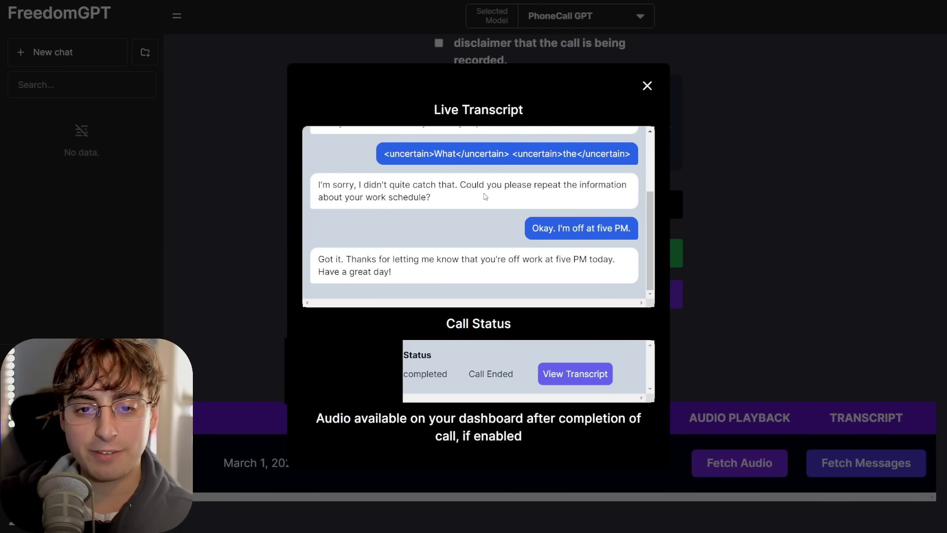
{"action": "scroll", "coordinate": [485, 197], "scroll_direction": "up", "scroll_amount": 1}
Step: Highlight the transcript lines, including the reply about being off at five PM
{"action": "left_click_drag", "start_coordinate": [373, 204], "coordinate": [627, 214]}
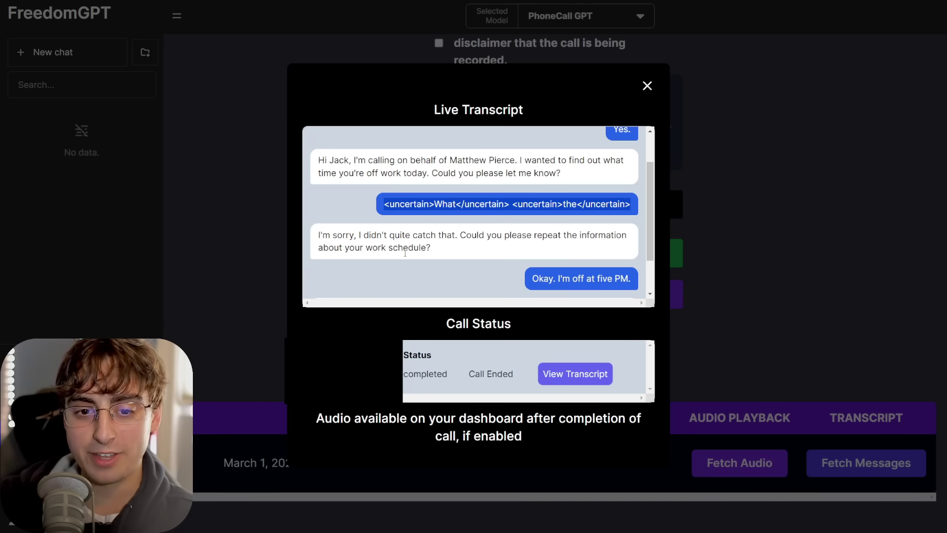
{"action": "scroll", "coordinate": [405, 252], "scroll_direction": "down", "scroll_amount": 1}
{"action": "left_click_drag", "start_coordinate": [433, 198], "coordinate": [411, 184]}
{"action": "left_click", "coordinate": [478, 195]}
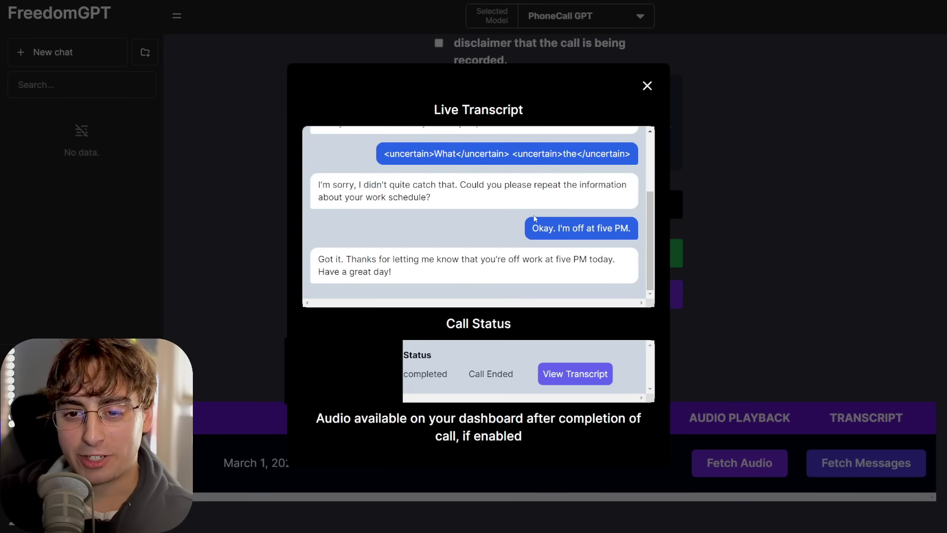
{"action": "left_click_drag", "start_coordinate": [521, 222], "coordinate": [632, 229]}
{"action": "left_click", "coordinate": [463, 262]}
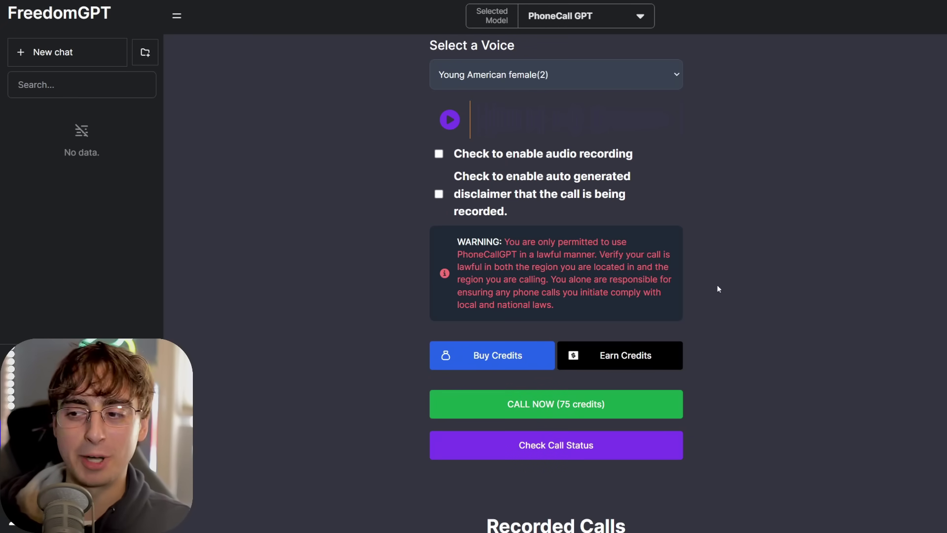
{"action": "scroll", "coordinate": [718, 288], "scroll_direction": "down", "scroll_amount": 10}
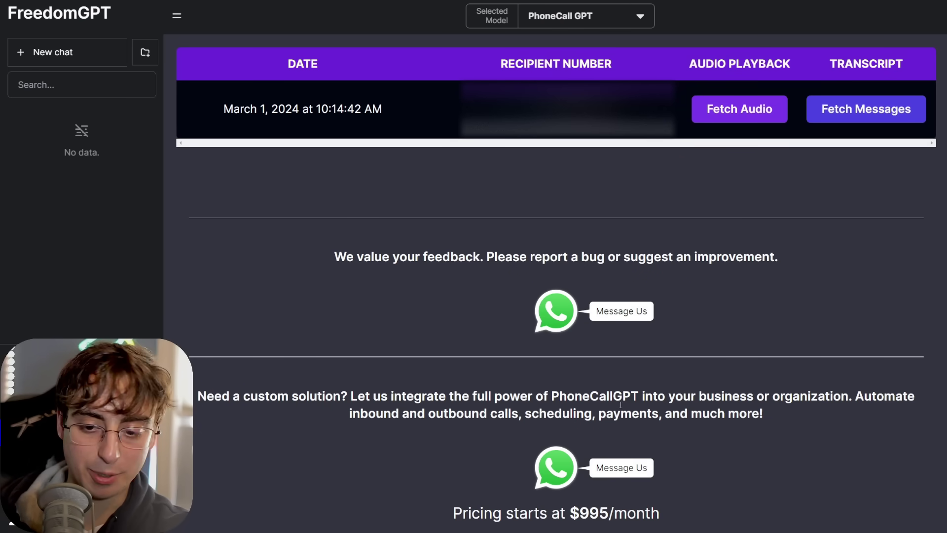
{"action": "scroll", "coordinate": [650, 390], "scroll_direction": "up", "scroll_amount": 10}
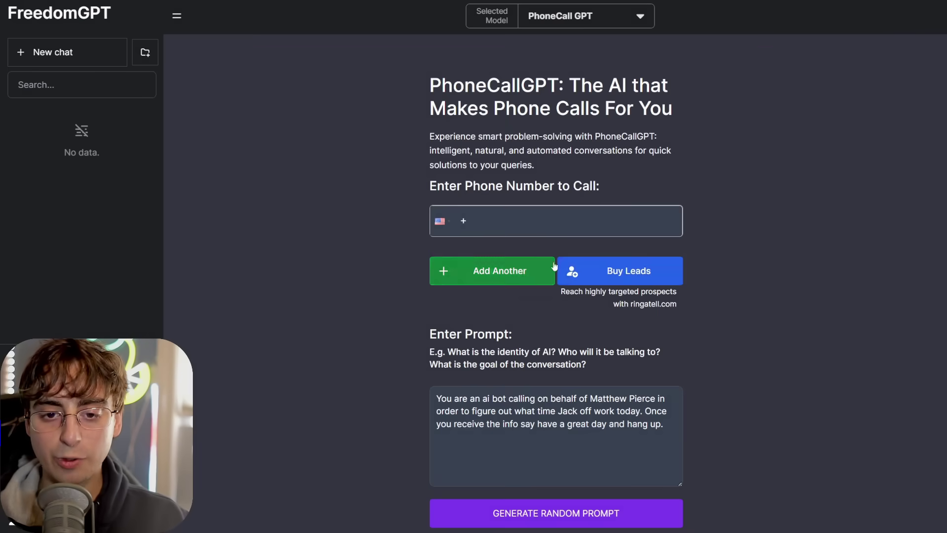
Step: Open ringatell.com from Buy Leads and scroll through its features and Pricing cards
{"action": "left_click", "coordinate": [617, 272]}
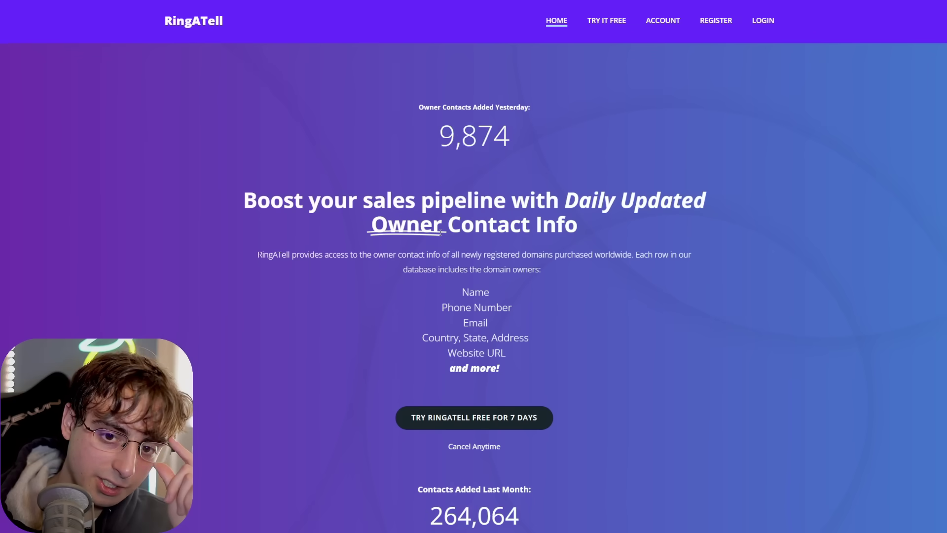
{"action": "scroll", "coordinate": [434, 218], "scroll_direction": "down", "scroll_amount": 10}
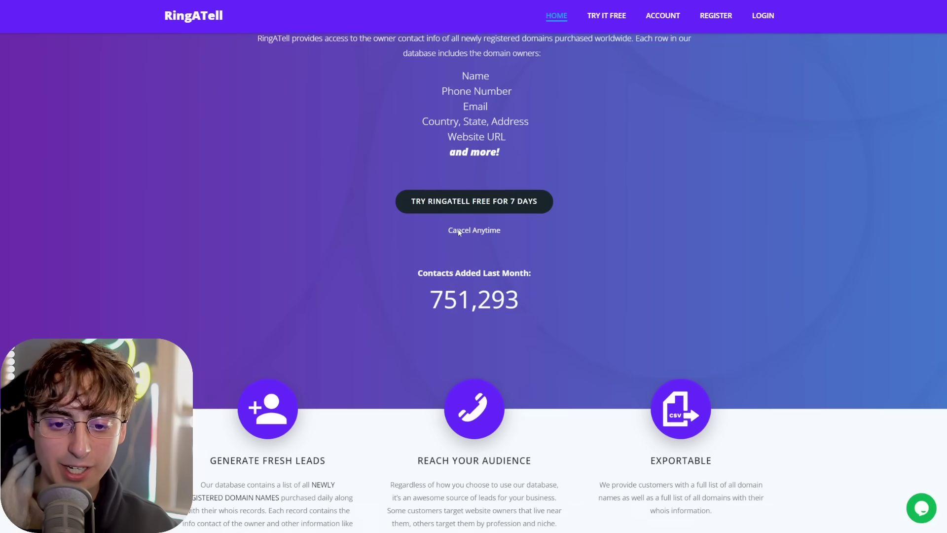
{"action": "scroll", "coordinate": [454, 231], "scroll_direction": "down", "scroll_amount": 10}
{"action": "scroll", "coordinate": [442, 220], "scroll_direction": "up", "scroll_amount": 11}
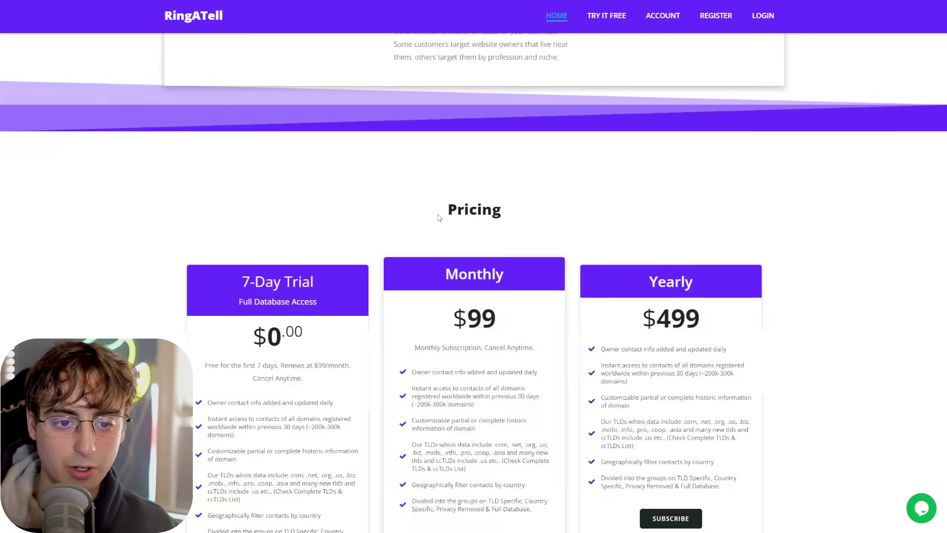
{"action": "scroll", "coordinate": [434, 220], "scroll_direction": "up", "scroll_amount": 7}
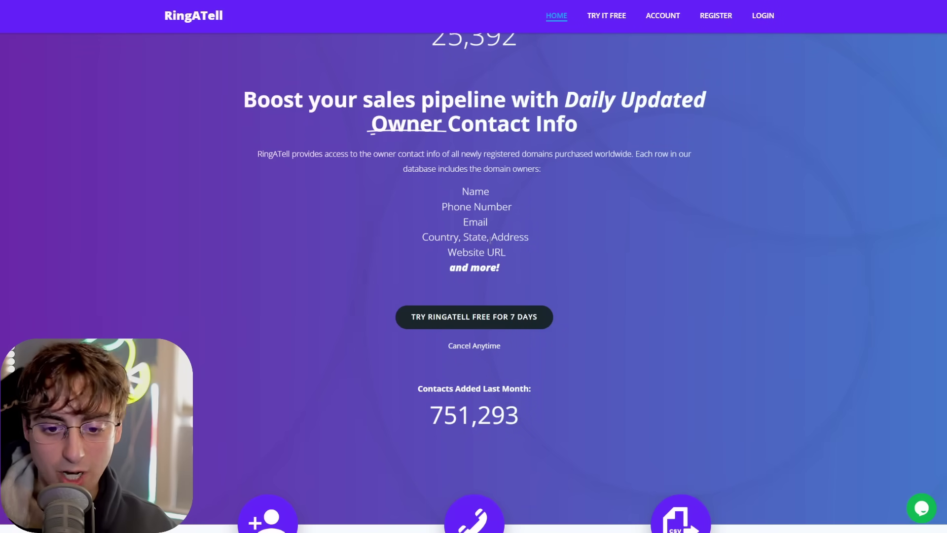
{"action": "scroll", "coordinate": [489, 239], "scroll_direction": "down", "scroll_amount": 3}
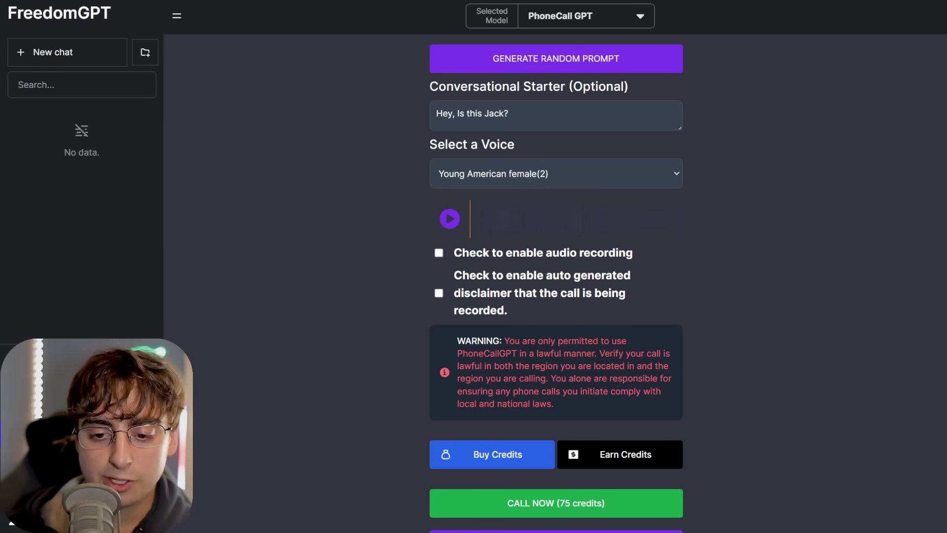
Step: Scroll down to the Recorded Calls audio playback and back up
{"action": "scroll", "coordinate": [556, 295], "scroll_direction": "down", "scroll_amount": 10}
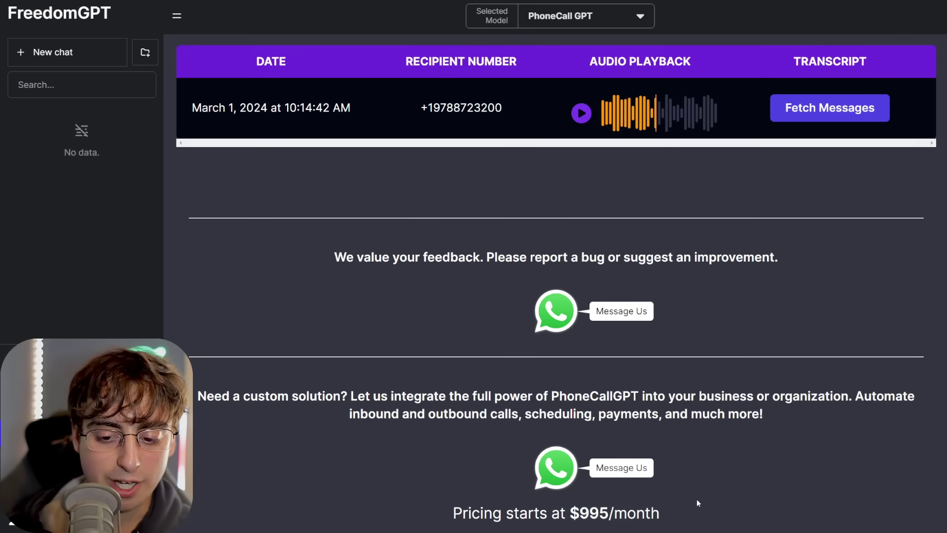
{"action": "scroll", "coordinate": [696, 499], "scroll_direction": "up", "scroll_amount": 8}
{"action": "scroll", "coordinate": [694, 495], "scroll_direction": "up", "scroll_amount": 1}
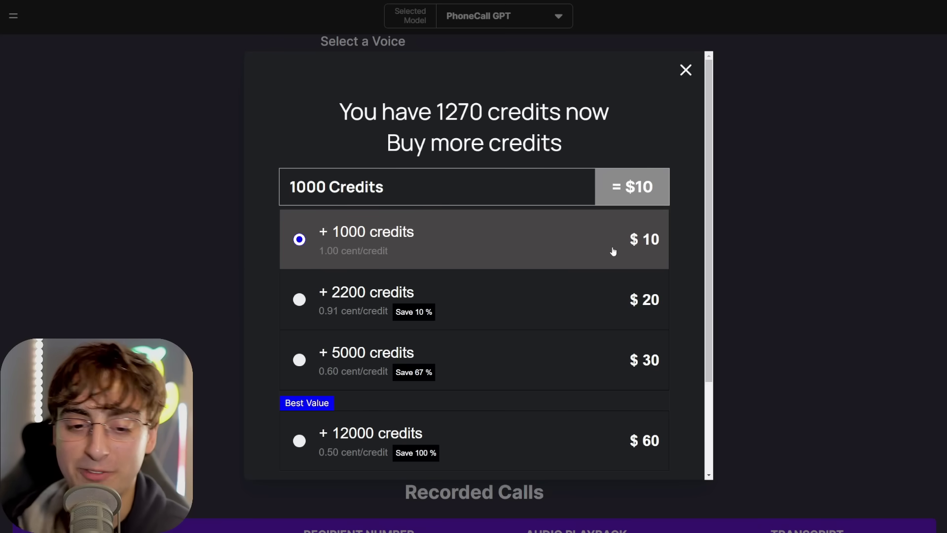
Step: Compare the 5000-credit and 12000-credit packages, ending on 5000 credits for $30
{"action": "left_click", "coordinate": [403, 358]}
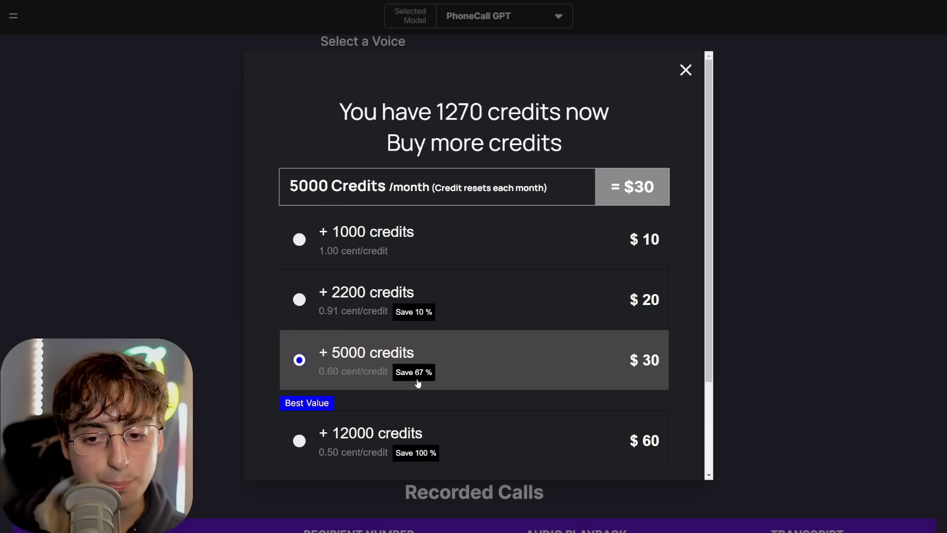
{"action": "scroll", "coordinate": [582, 375], "scroll_direction": "down", "scroll_amount": 3}
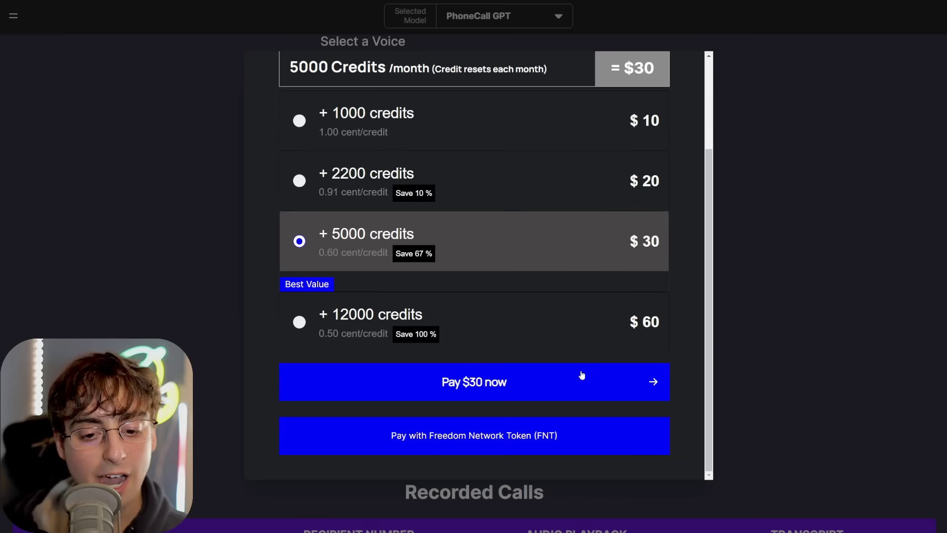
{"action": "scroll", "coordinate": [596, 369], "scroll_direction": "up", "scroll_amount": 2}
{"action": "scroll", "coordinate": [589, 355], "scroll_direction": "down", "scroll_amount": 2}
{"action": "left_click", "coordinate": [577, 326]}
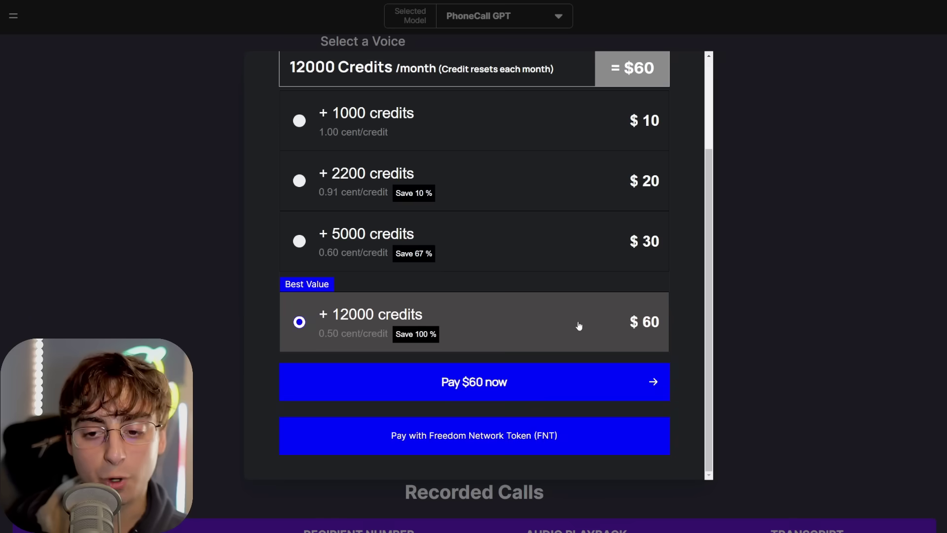
{"action": "scroll", "coordinate": [558, 315], "scroll_direction": "up", "scroll_amount": 1}
{"action": "left_click", "coordinate": [541, 303]}
{"action": "scroll", "coordinate": [547, 306], "scroll_direction": "up", "scroll_amount": 2}
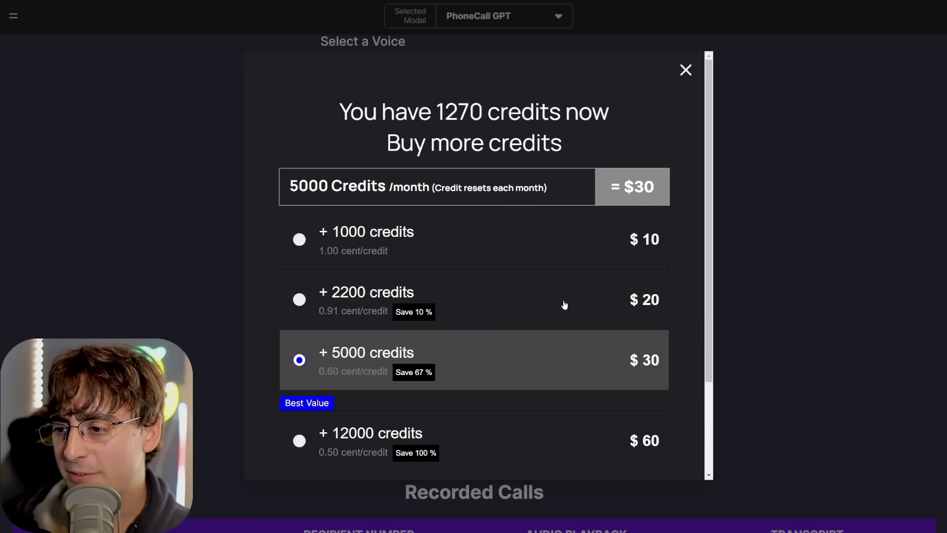